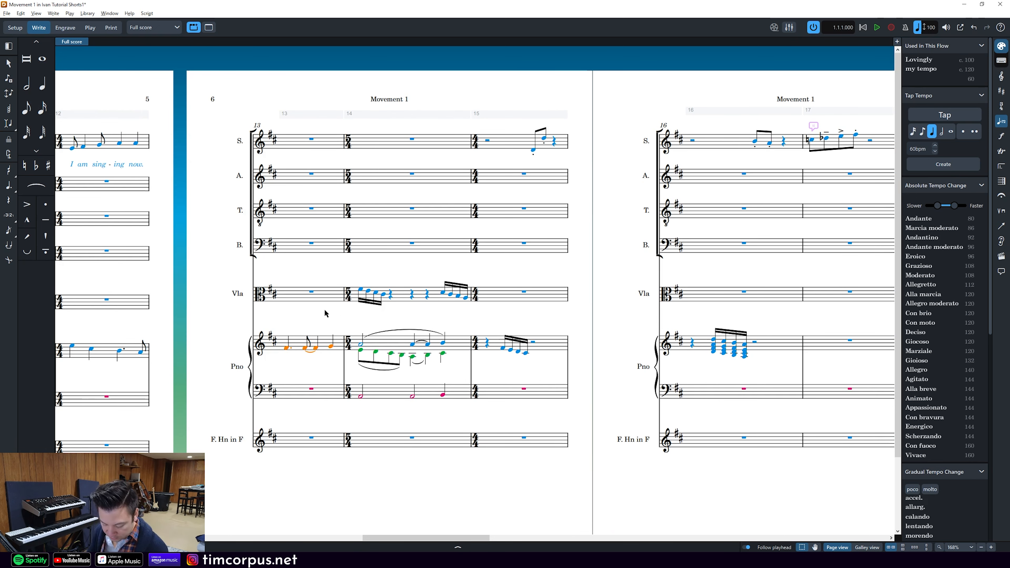
Add the intervals 3,5 to the selected piano notes in bar 13, and undo the addition
key(shift+i)
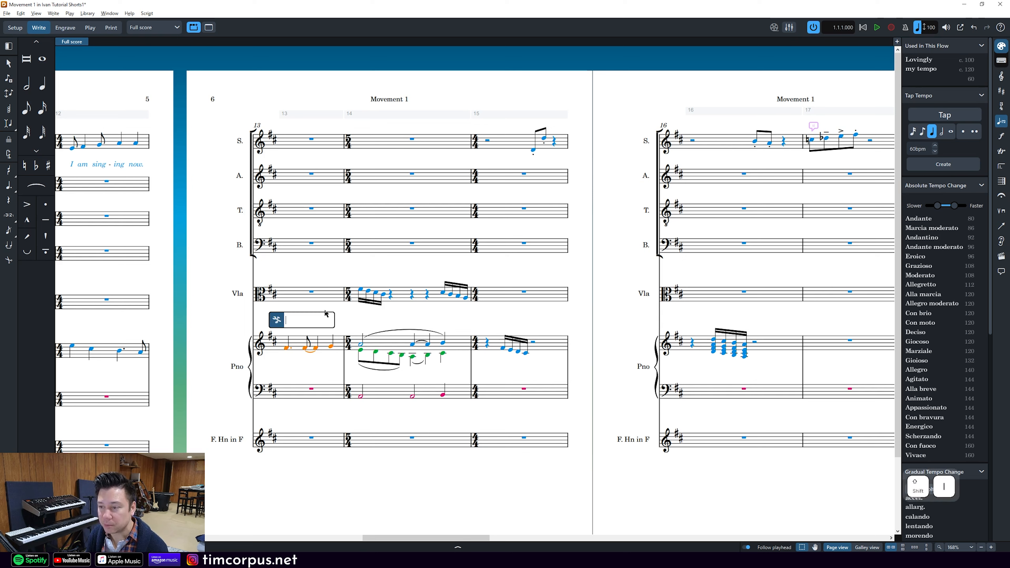
text(3,5)
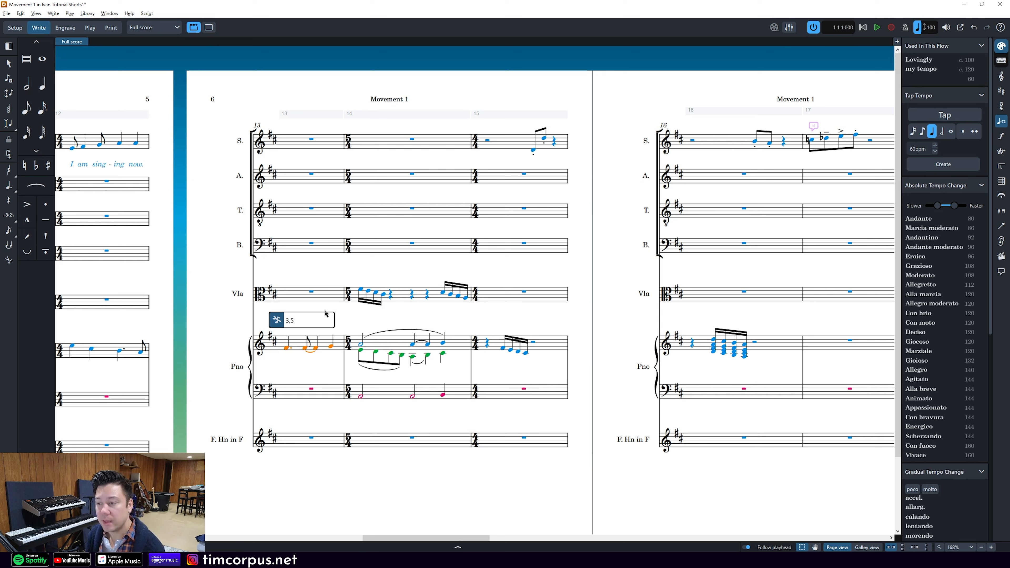
key(Return)
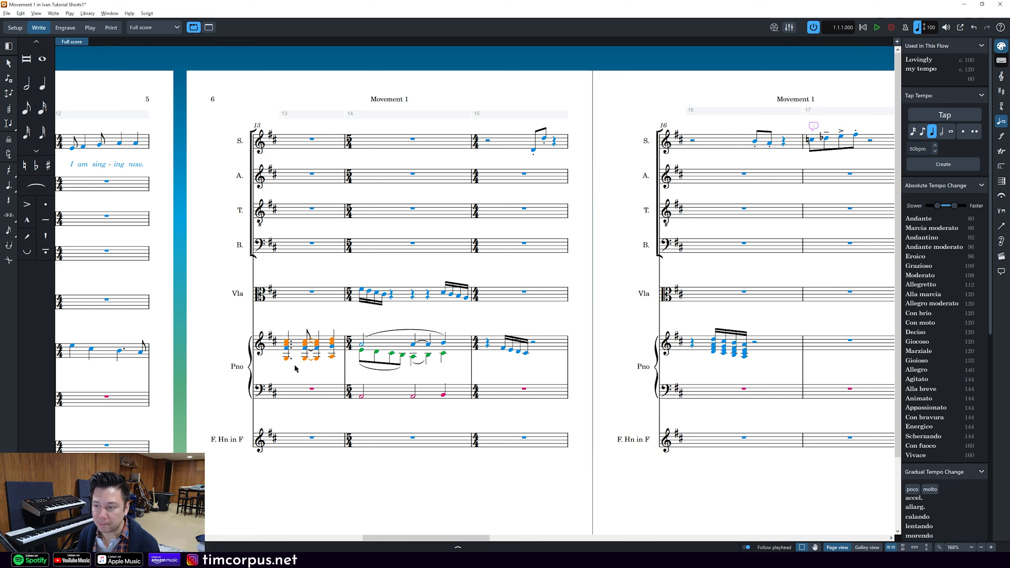
key(ctrl+z)
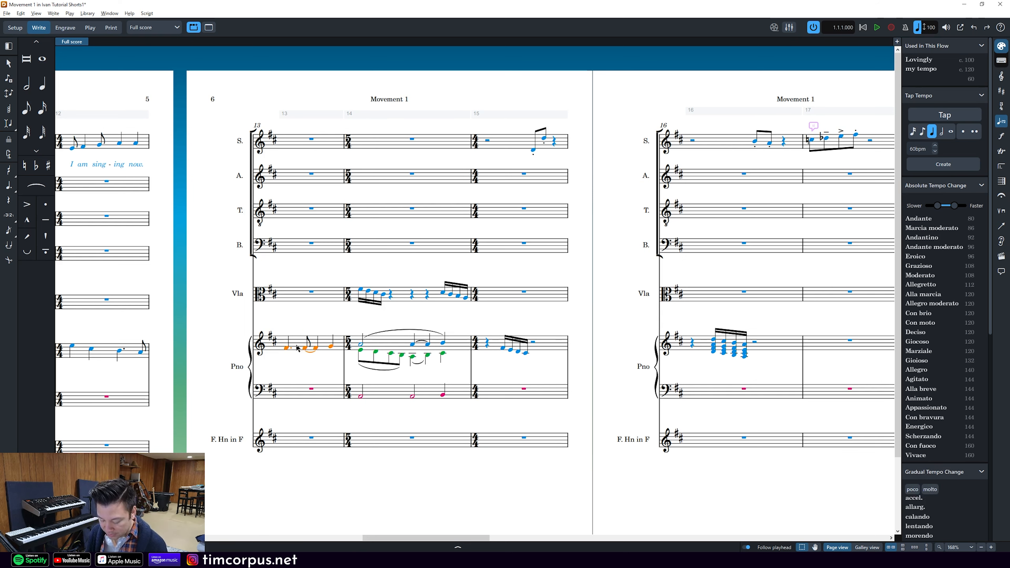
Add the intervals 3,5,7 to the selected piano notes in bar 13
key(shift+i)
text(3,5,7)
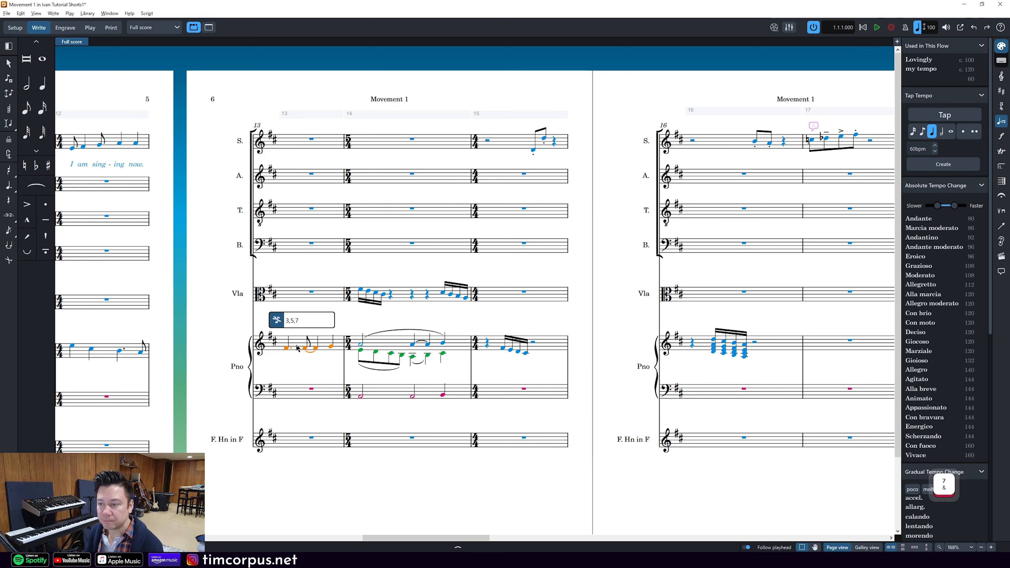
key(Return)
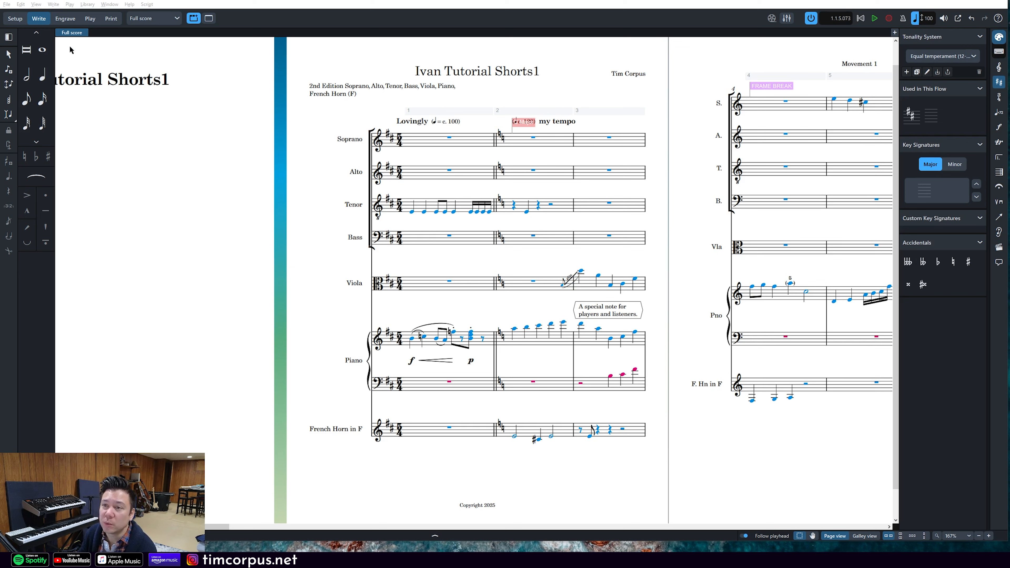
Open the key commands reference in the web browser and look through its Global, Setup and Write command lists
click(129, 5)
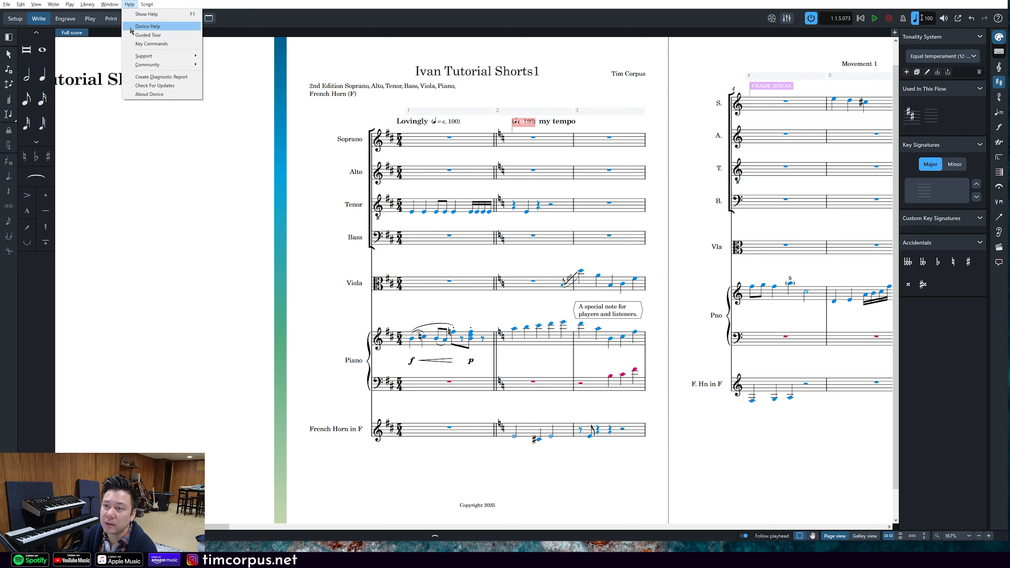
click(147, 44)
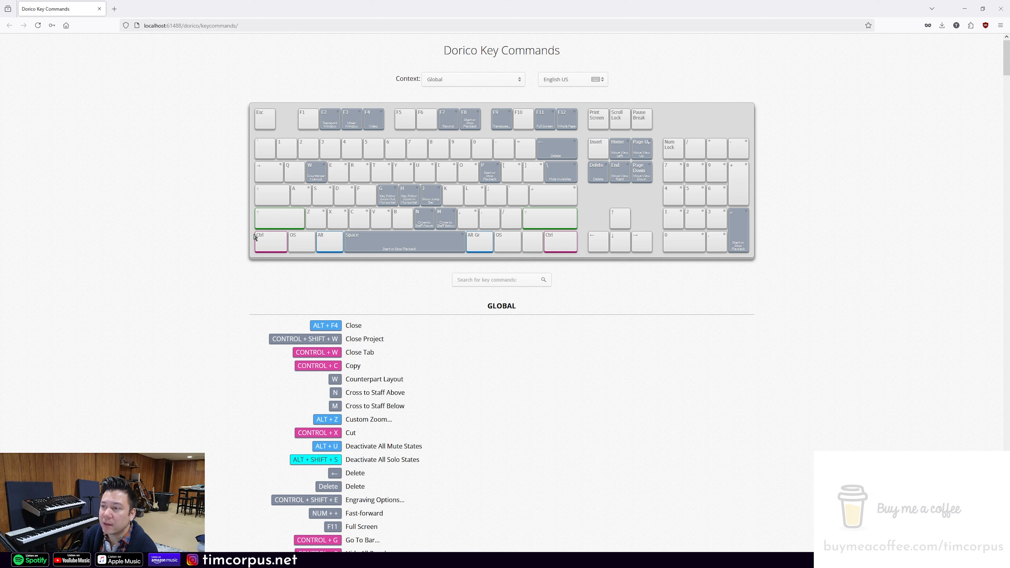
click(292, 146)
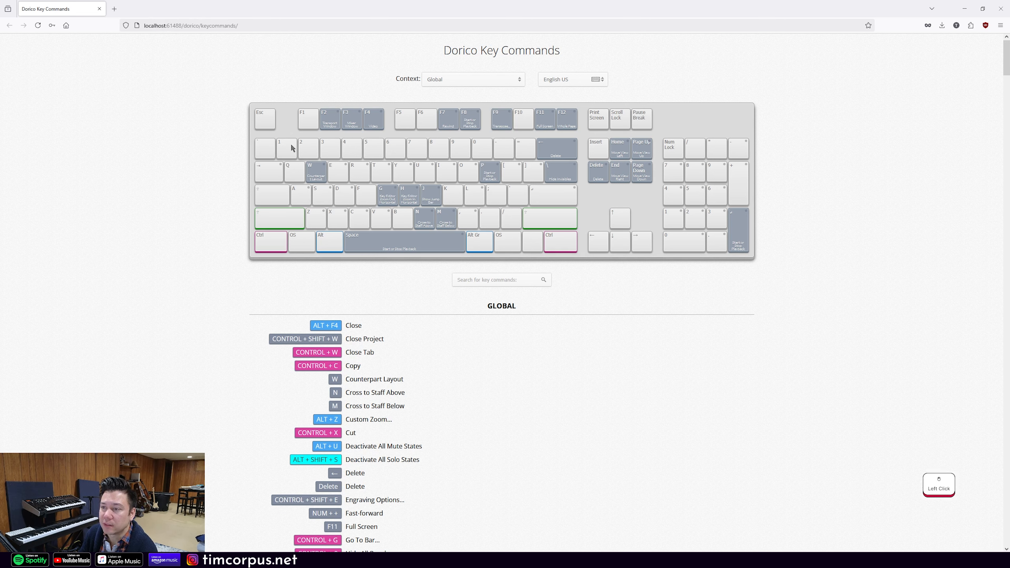
scroll(505, 323, down, 12)
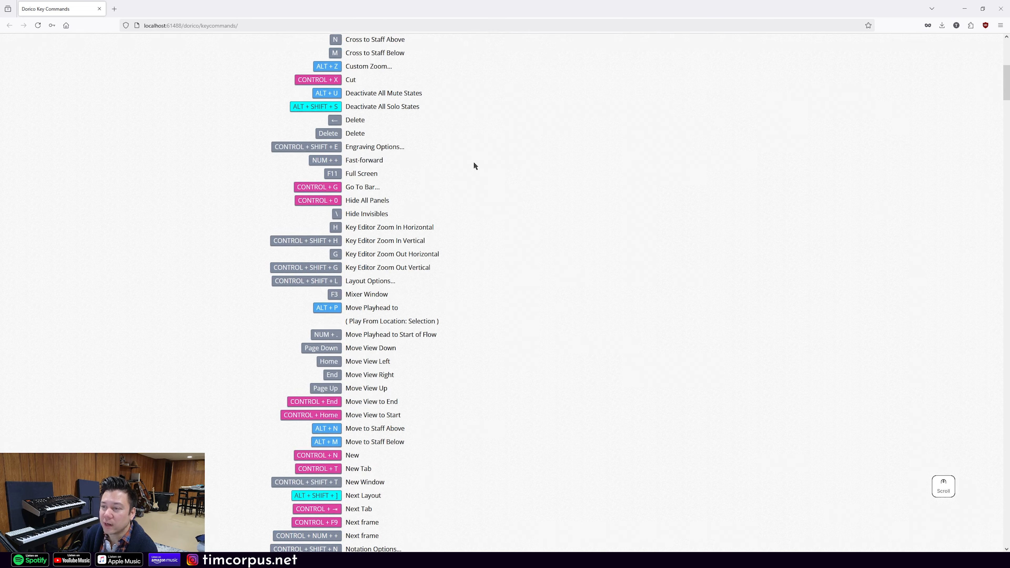
scroll(406, 342, down, 20)
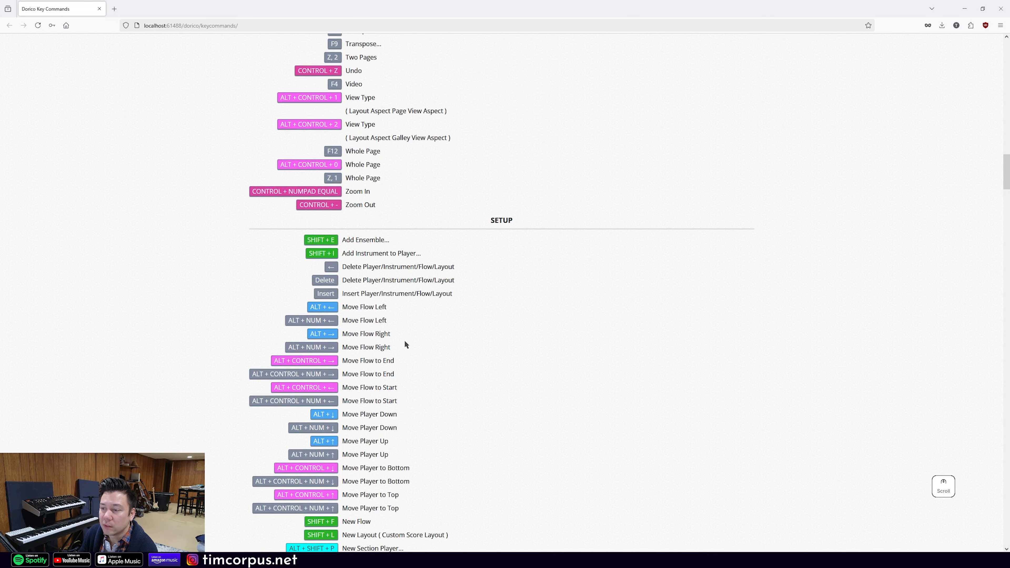
scroll(409, 319, down, 5)
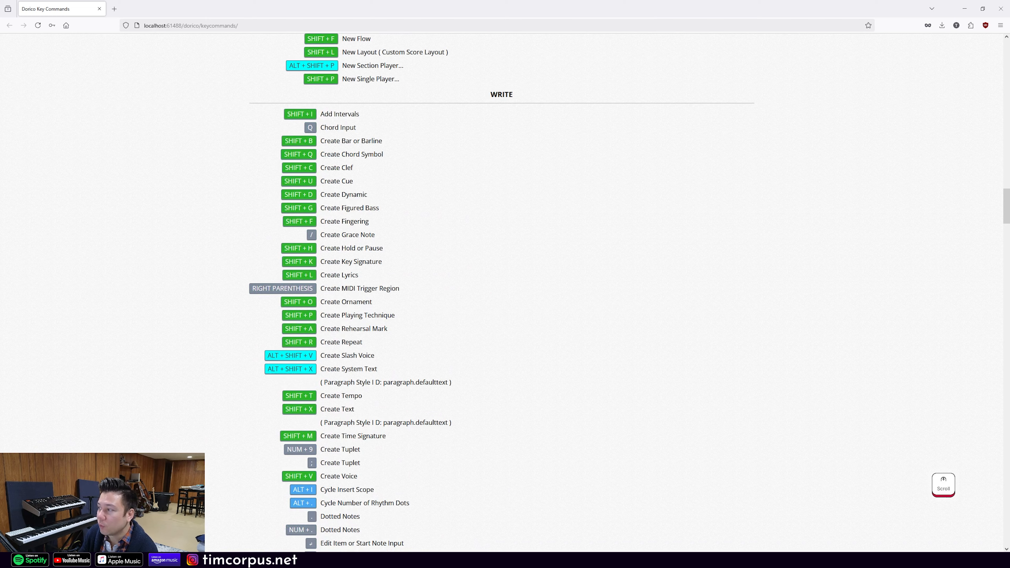
drag(1001, 210, 1001, 43)
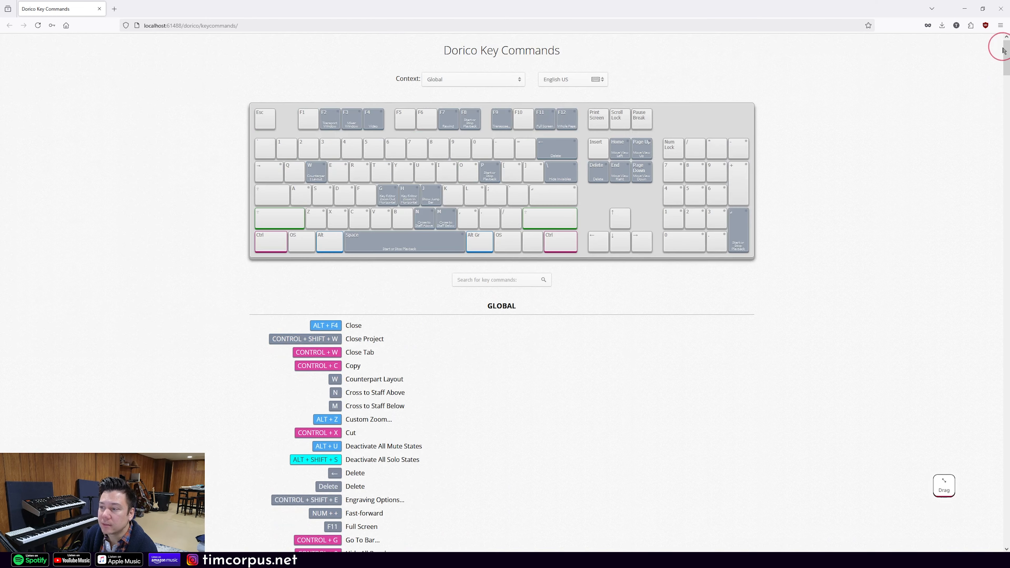
Show the Write context on the keyboard map and examine the assignment of the F2 key
click(491, 80)
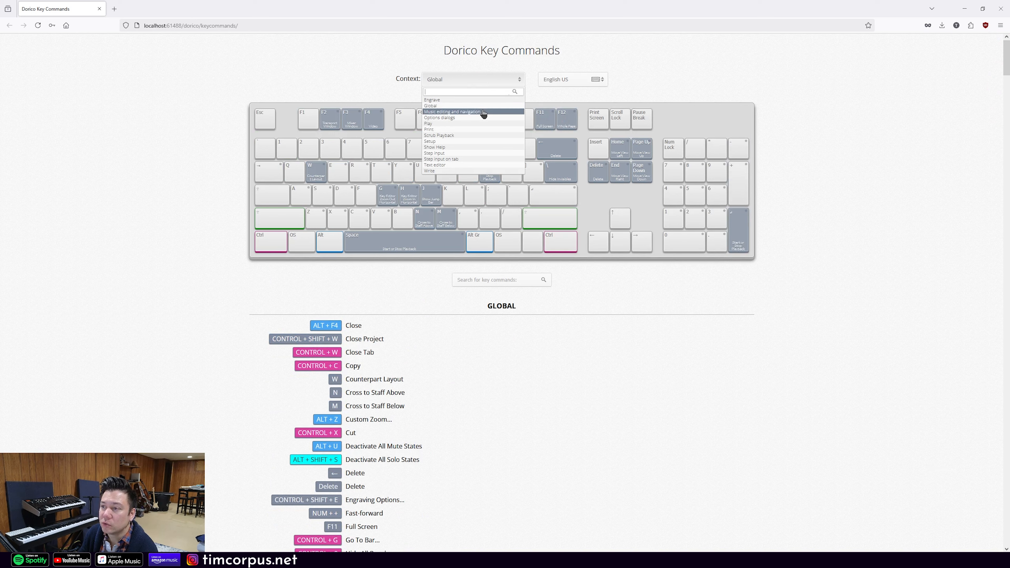
click(468, 172)
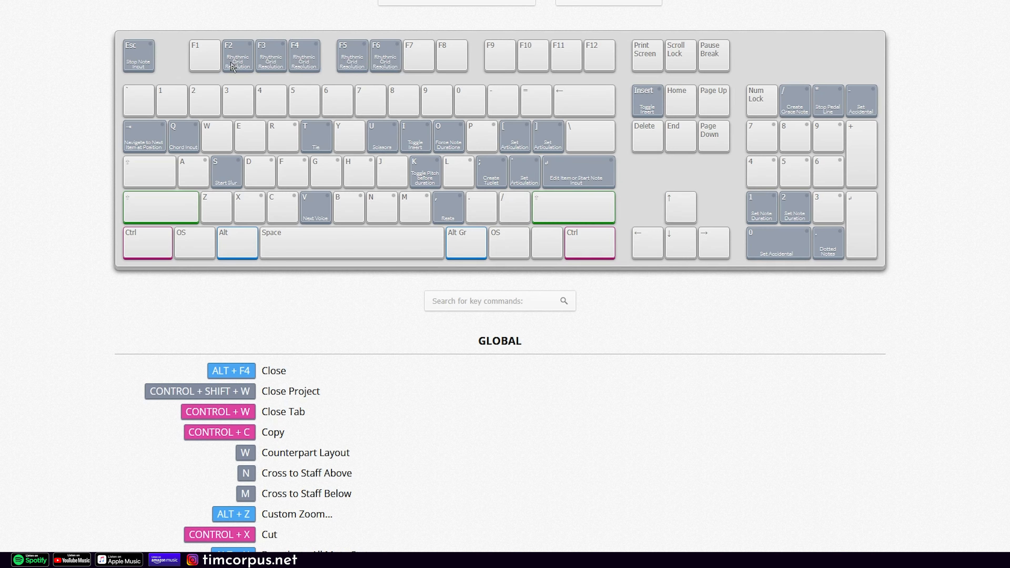
click(238, 64)
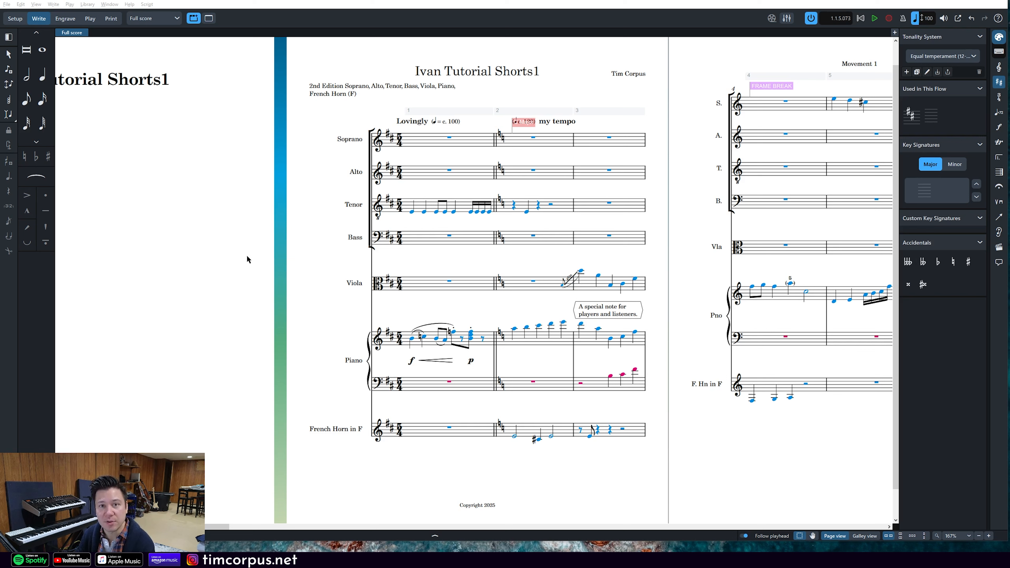
Open the key command preferences, search the commands for "signpo" and expand the View group
click(20, 4)
click(40, 292)
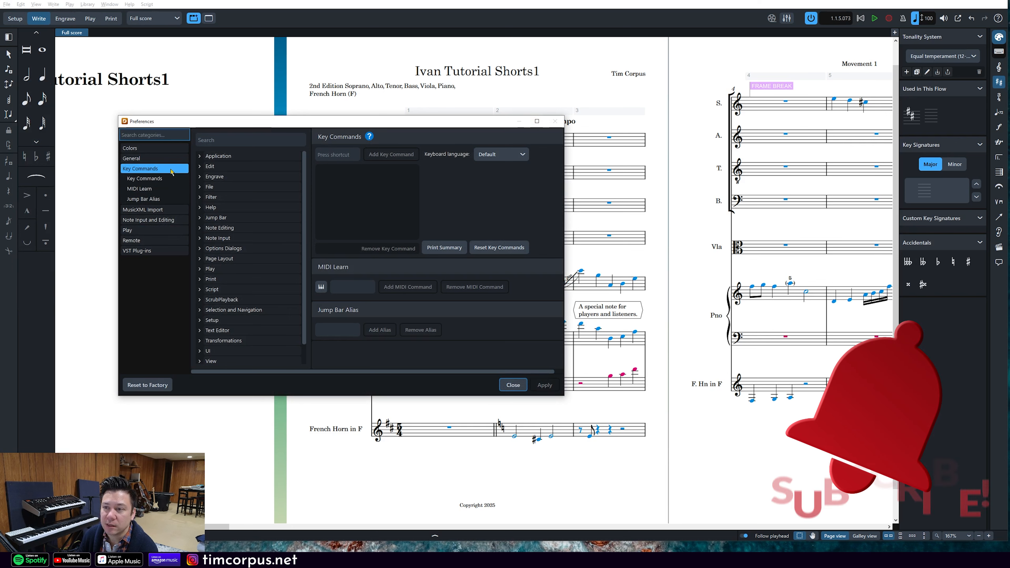
click(239, 136)
text(signpo)
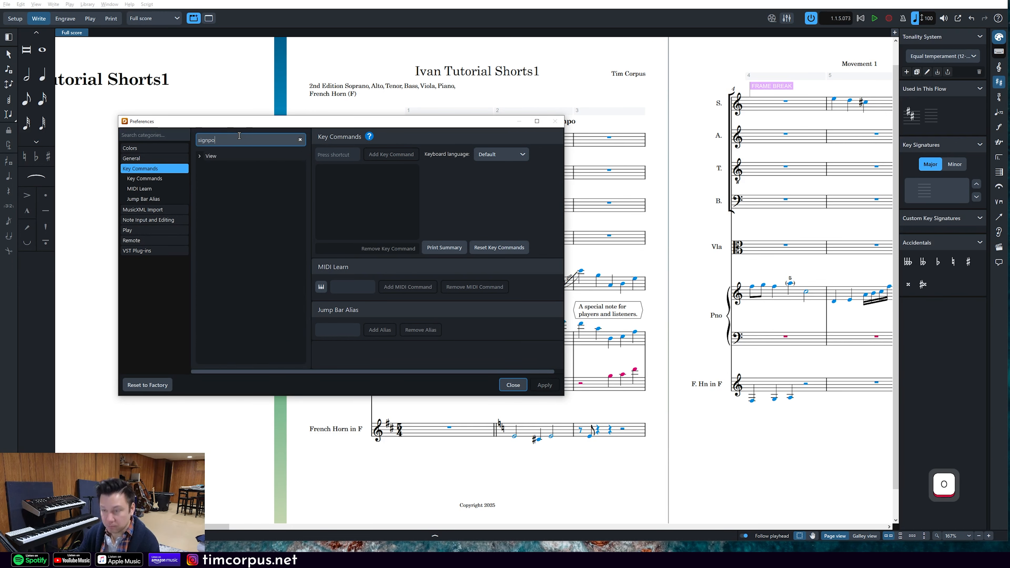
click(210, 156)
click(200, 156)
Assign F11 to Set All Signposts Shown, taking it over from the Full Screen command
click(227, 179)
click(249, 187)
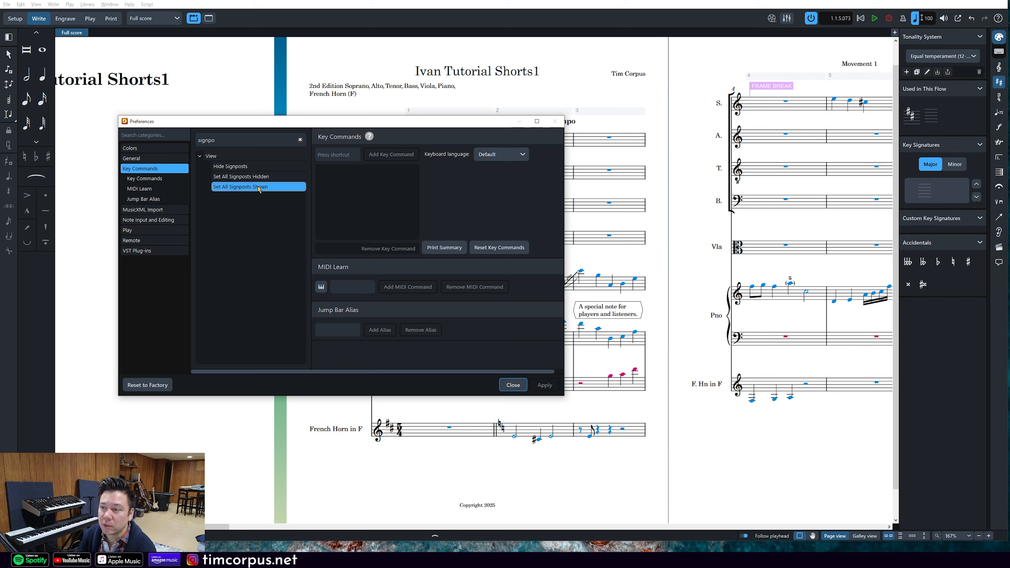
click(340, 153)
key(F11)
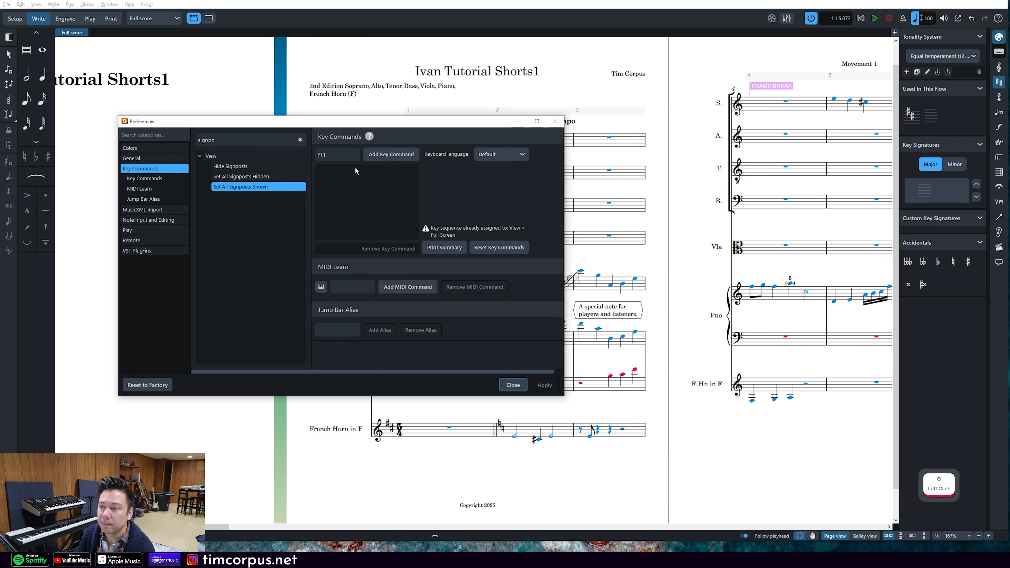
click(390, 164)
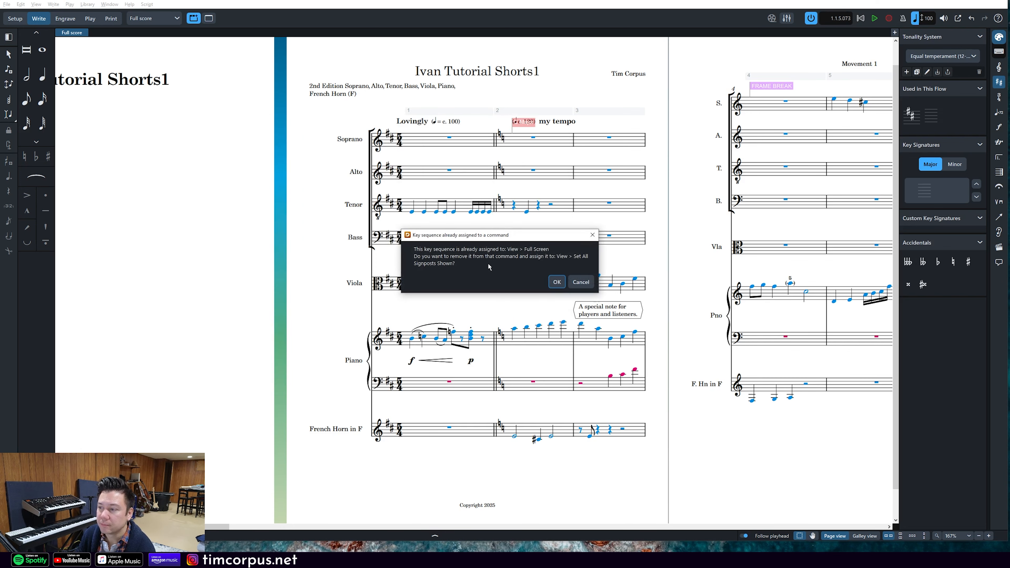
click(490, 273)
Try to assign F12 to Set All Signposts Hidden, and apply the key command changes and close the preferences
click(217, 180)
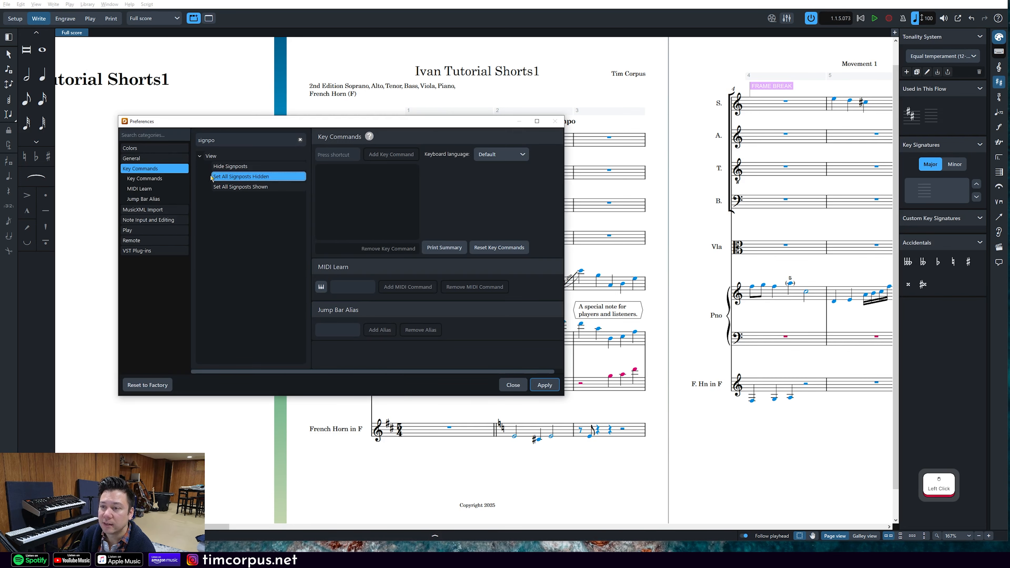
click(337, 154)
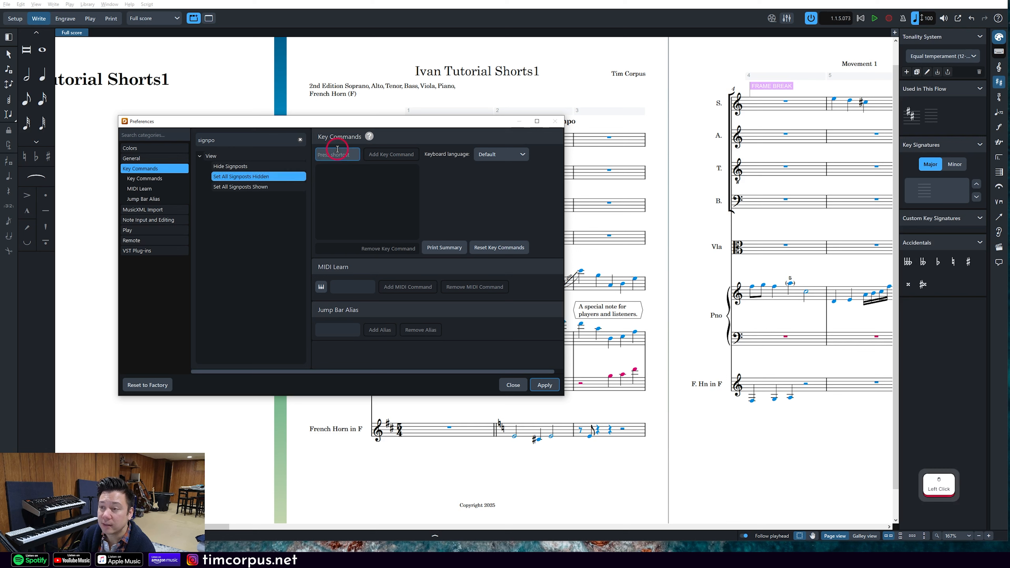
key(F12)
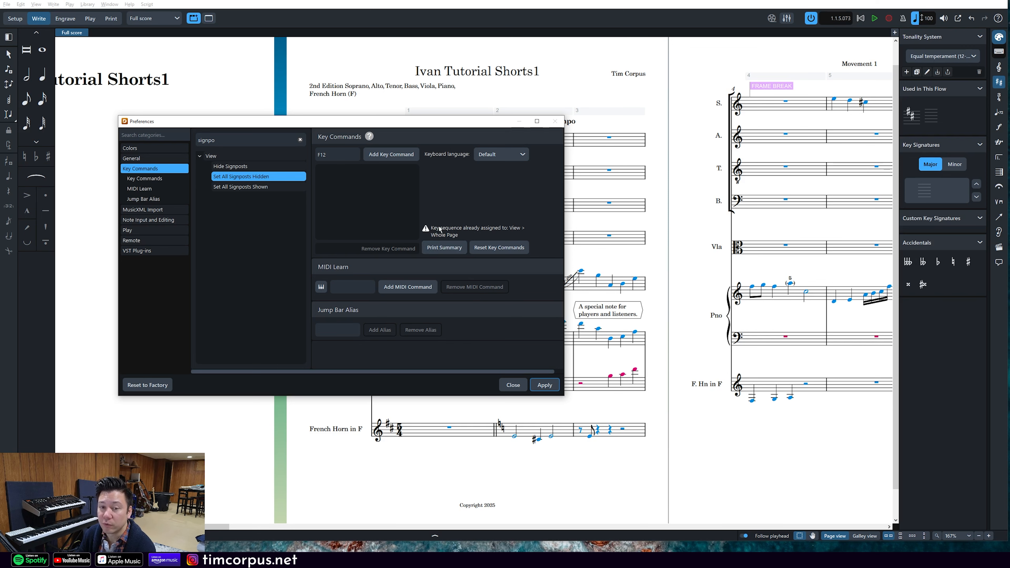
click(544, 385)
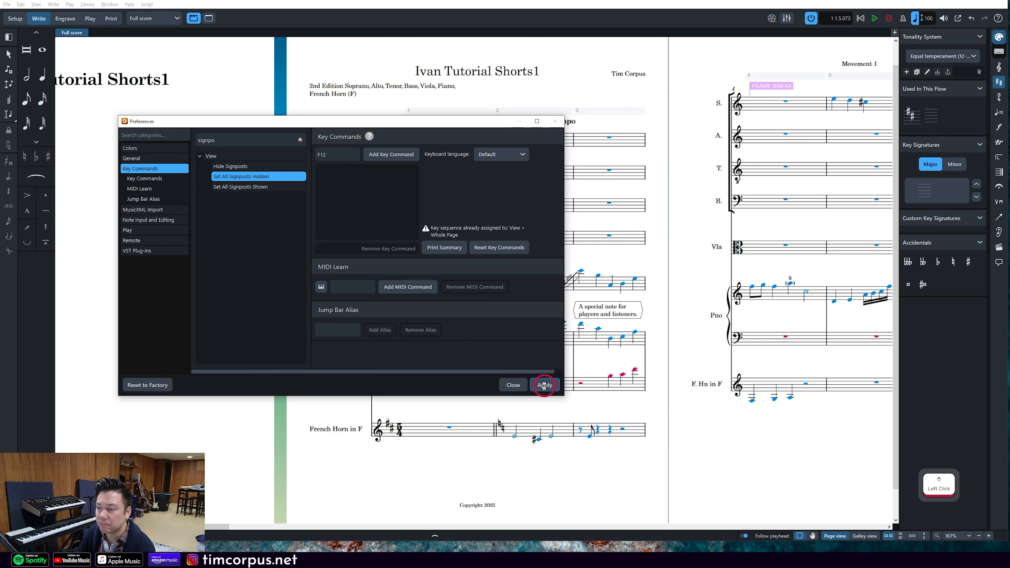
click(515, 385)
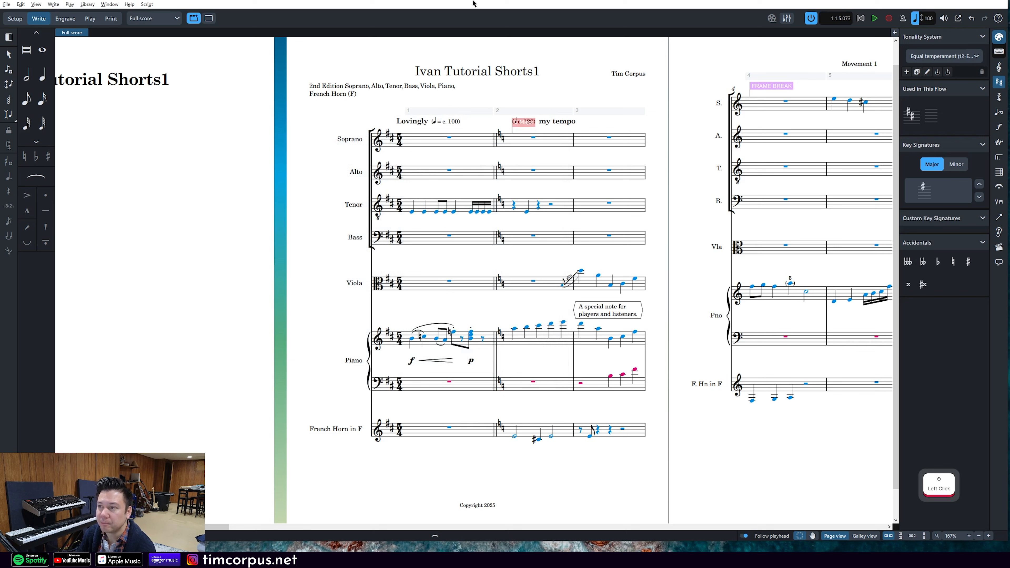
Test the F11 shortcut for showing all signposts in the score
key(F11)
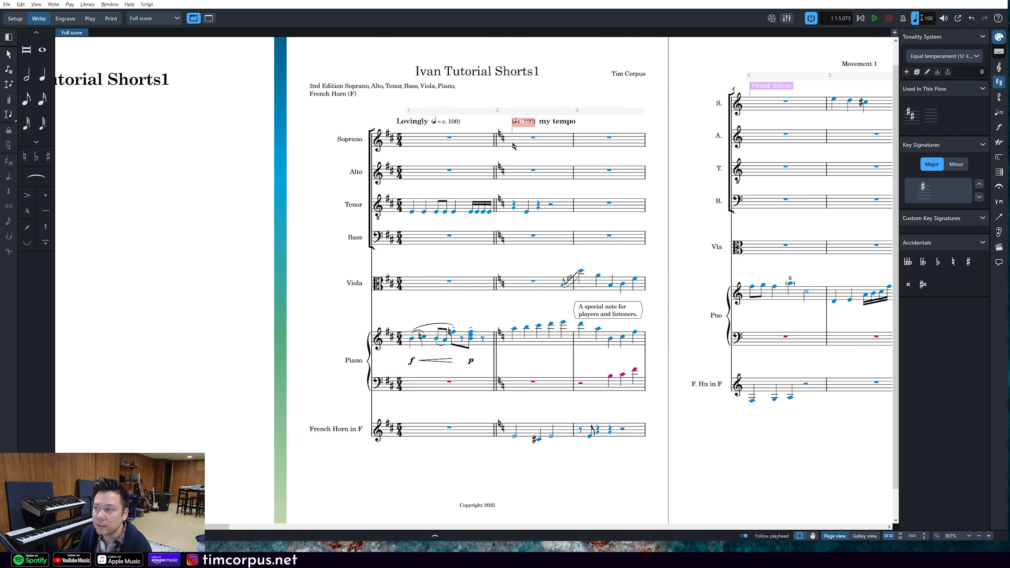
click(577, 96)
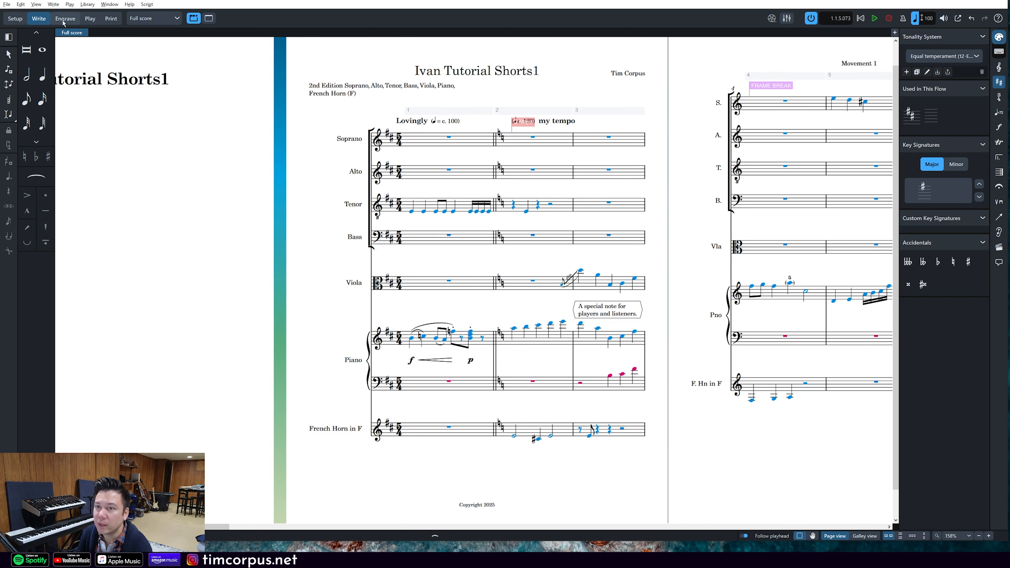
key(F11)
click(549, 98)
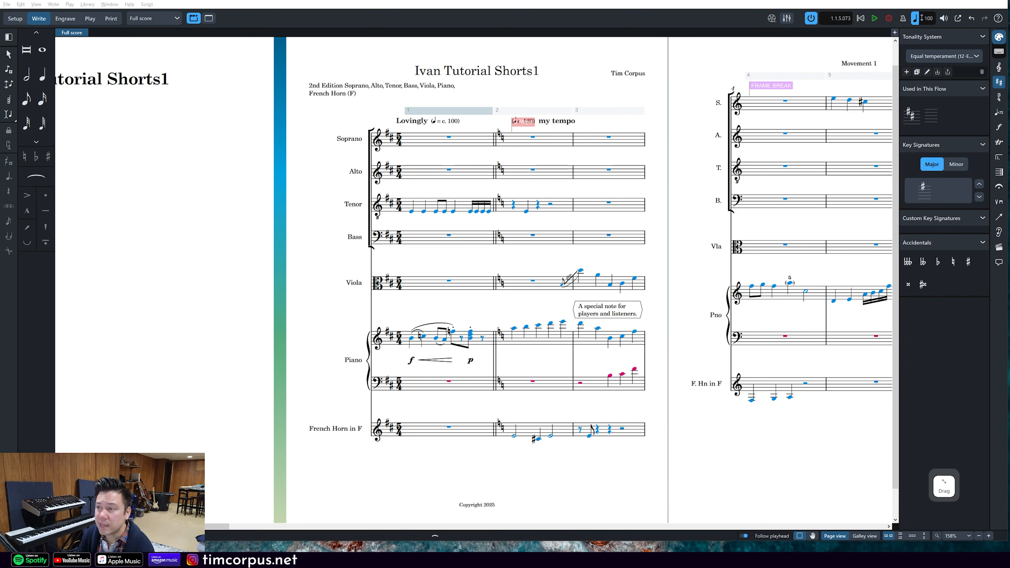
Check the F12 key command assigned to Whole Page, and retest the F11 shortcut in the score
drag(1, 99, 530, 118)
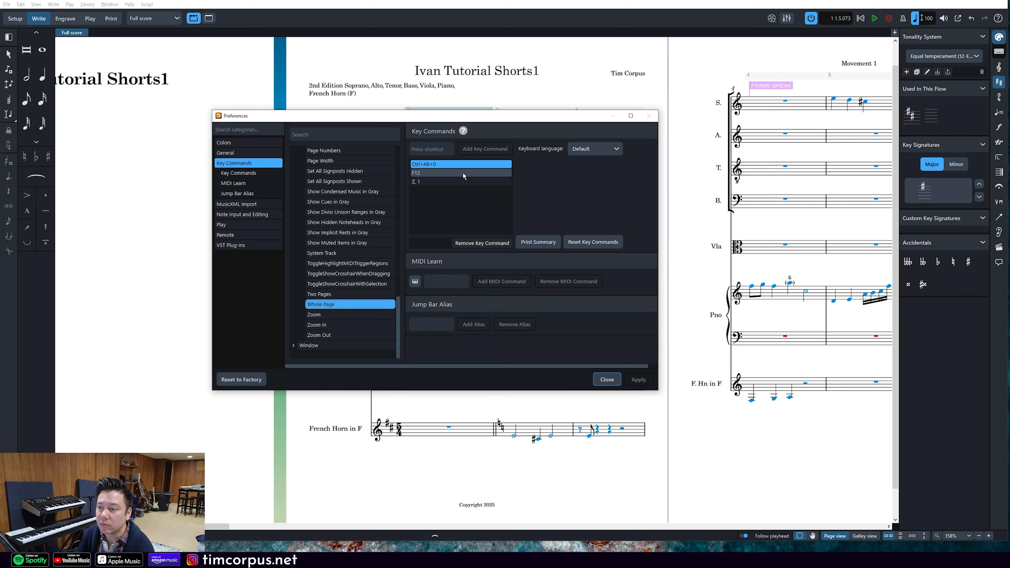
click(453, 172)
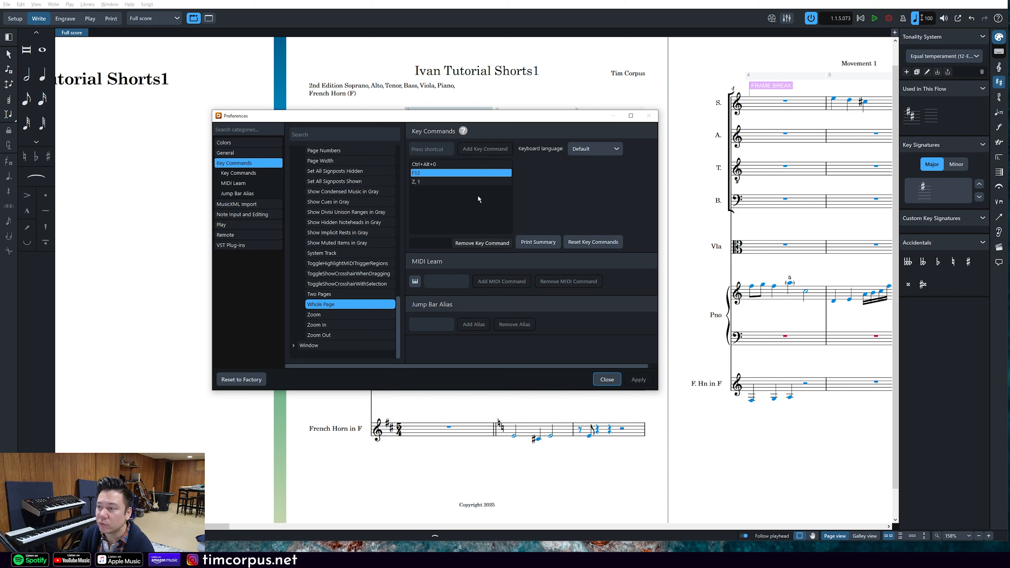
key(Escape)
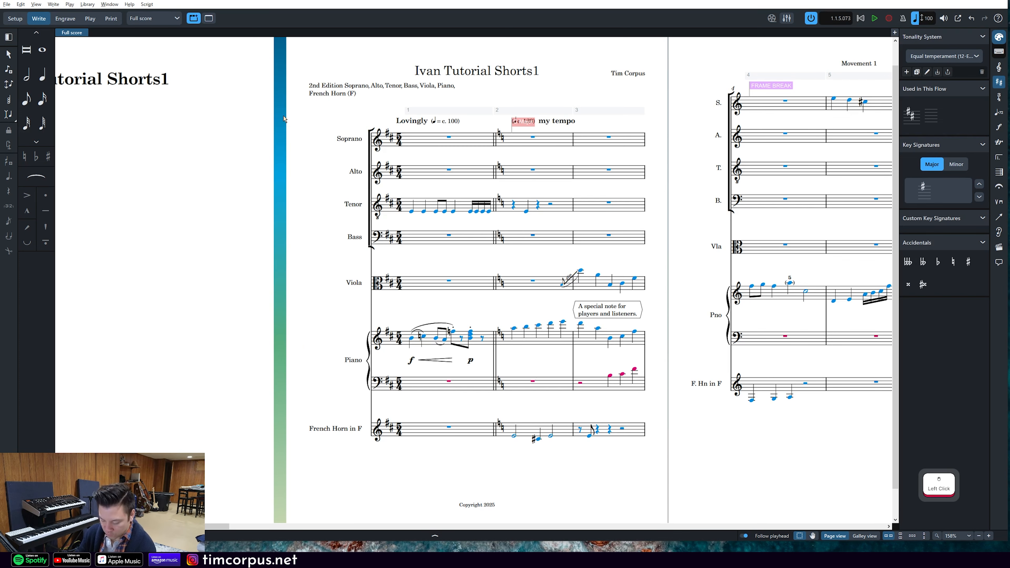
key(F11)
key(F11)
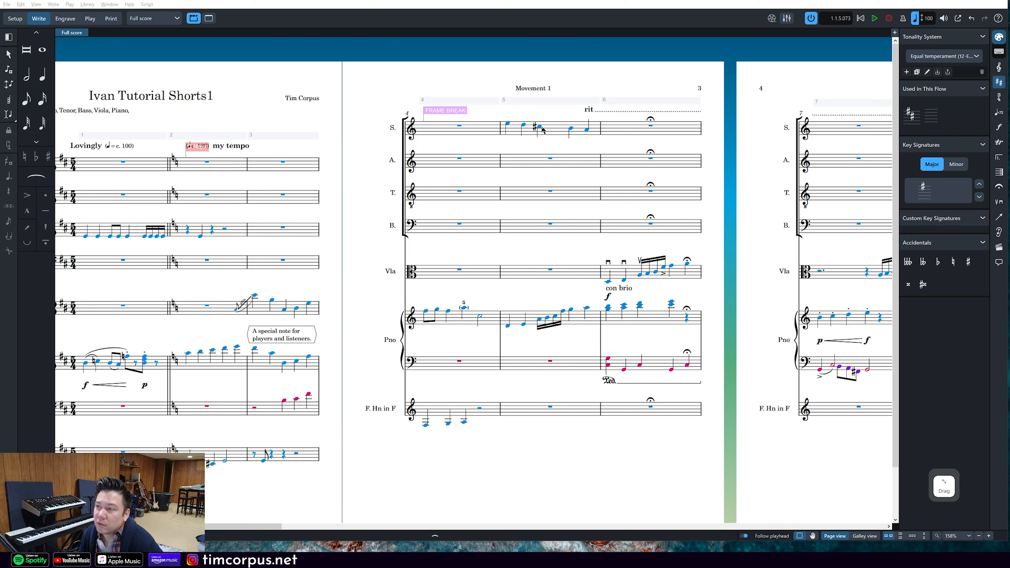
Copy the soprano notes of bar 5 into the same bar of the viola staff
click(559, 134)
key(ctrl+c)
click(549, 275)
key(ctrl+v)
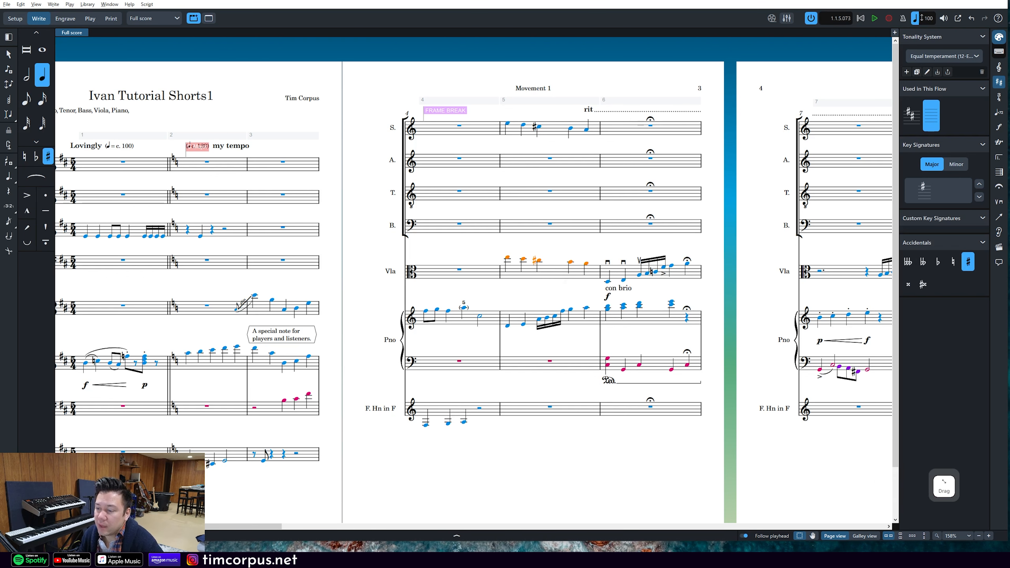
Show the note properties, and add the text "Sop." above the first copied note in bar 5 of the viola staff
click(457, 536)
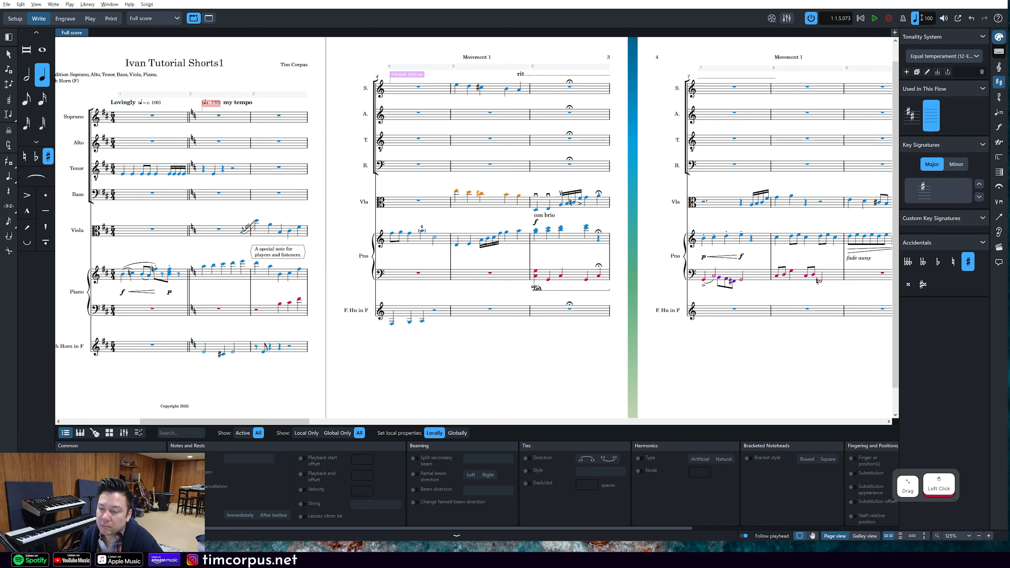
click(486, 224)
click(457, 192)
key(shift+x)
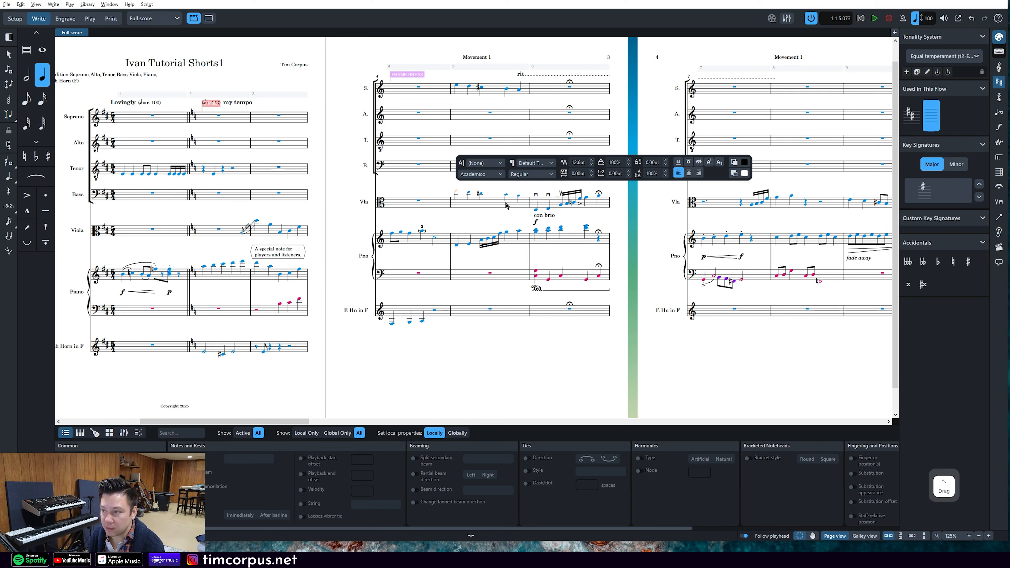
text(Sop.)
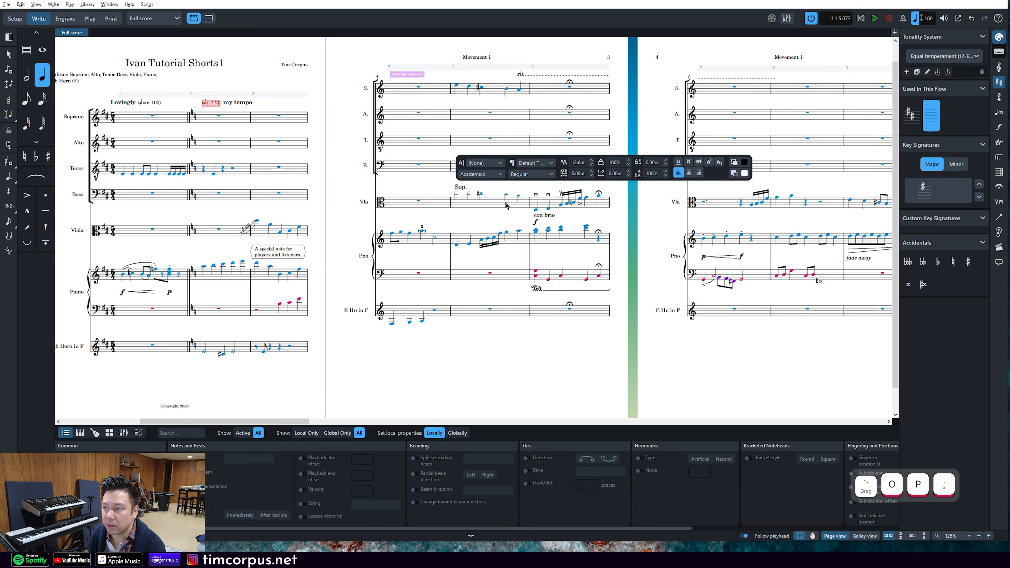
key(Escape)
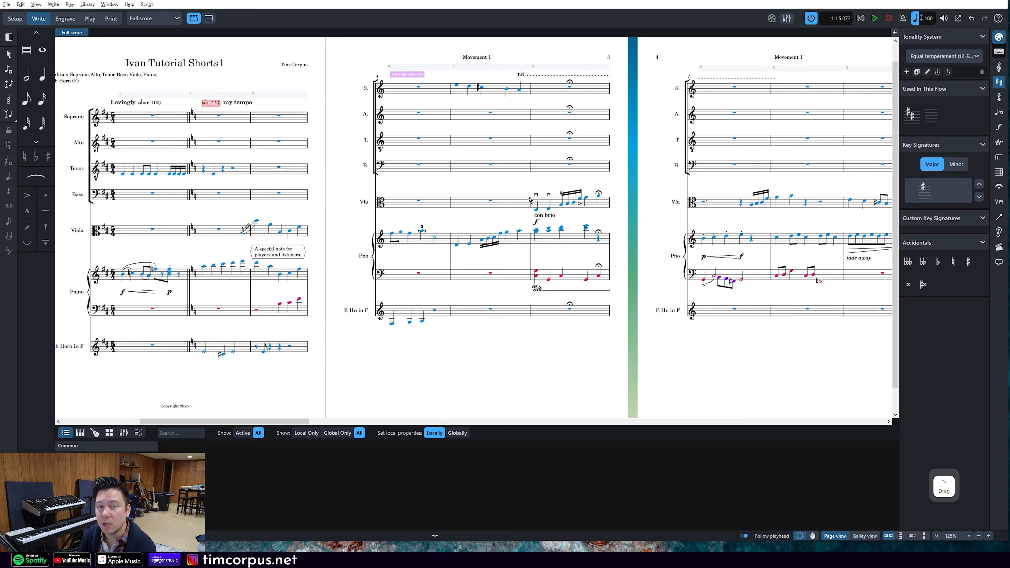
Create an ossia staff above the viola staff for the empty bar 5
click(489, 203)
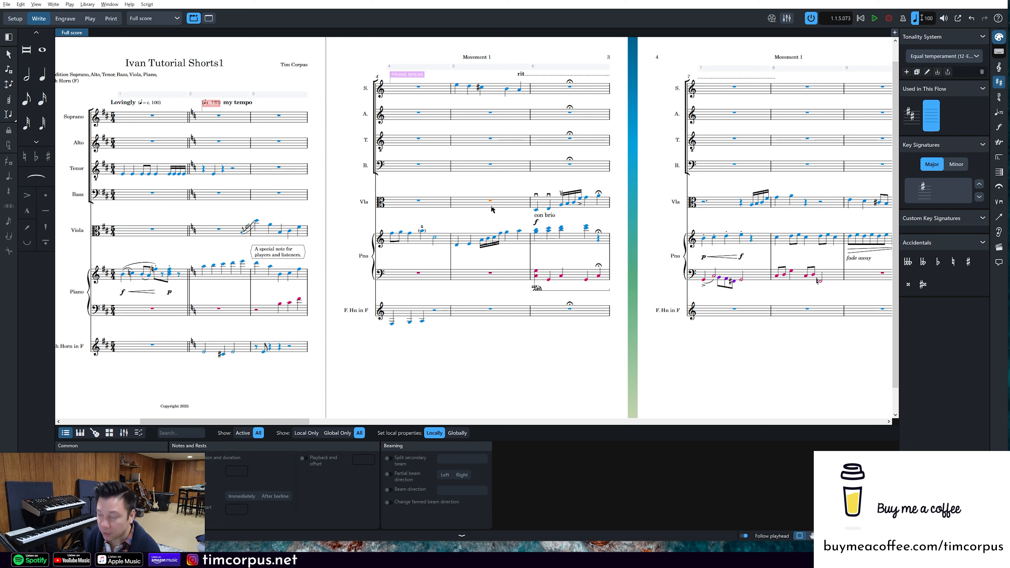
key(j)
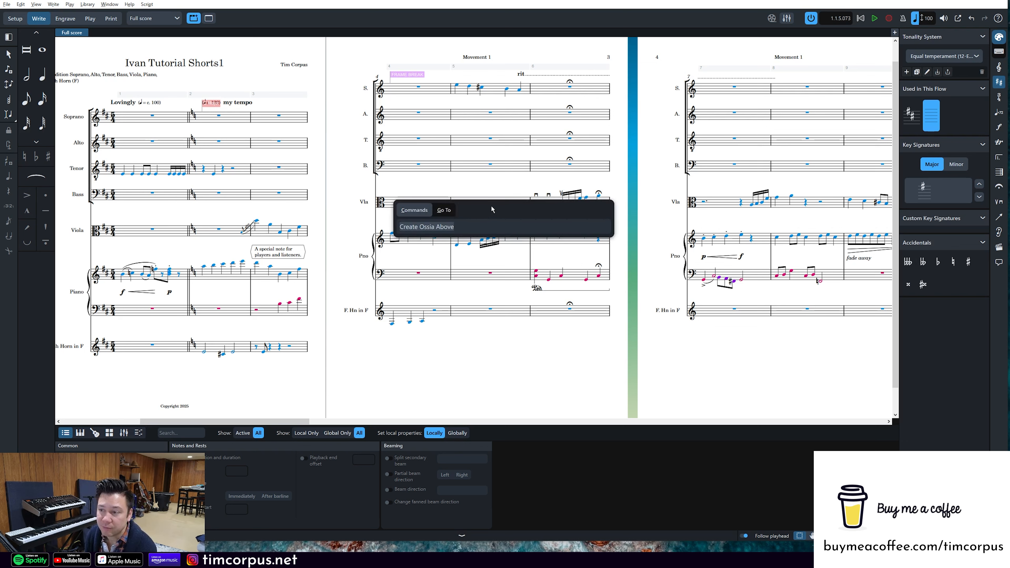
key(Return)
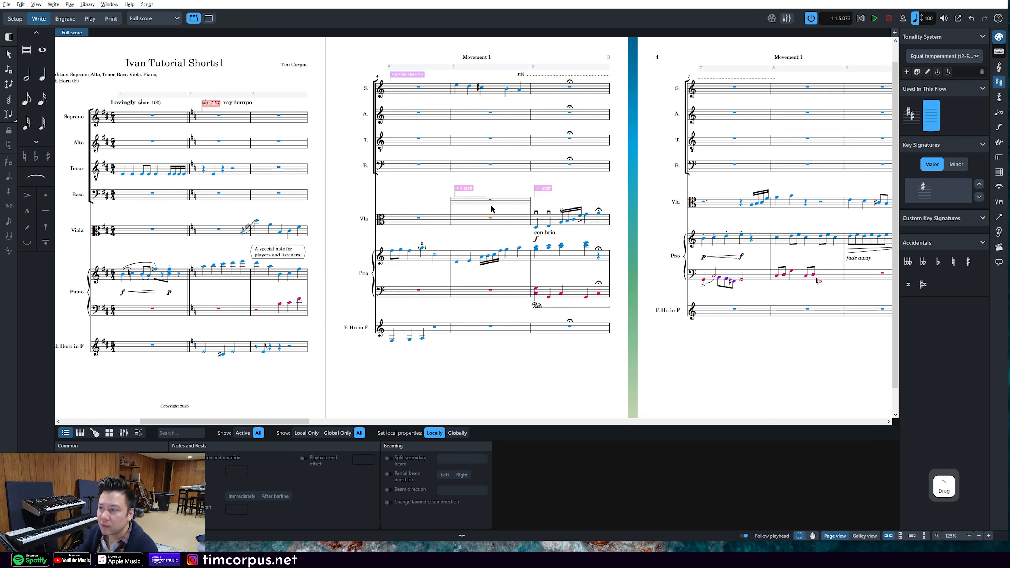
click(536, 219)
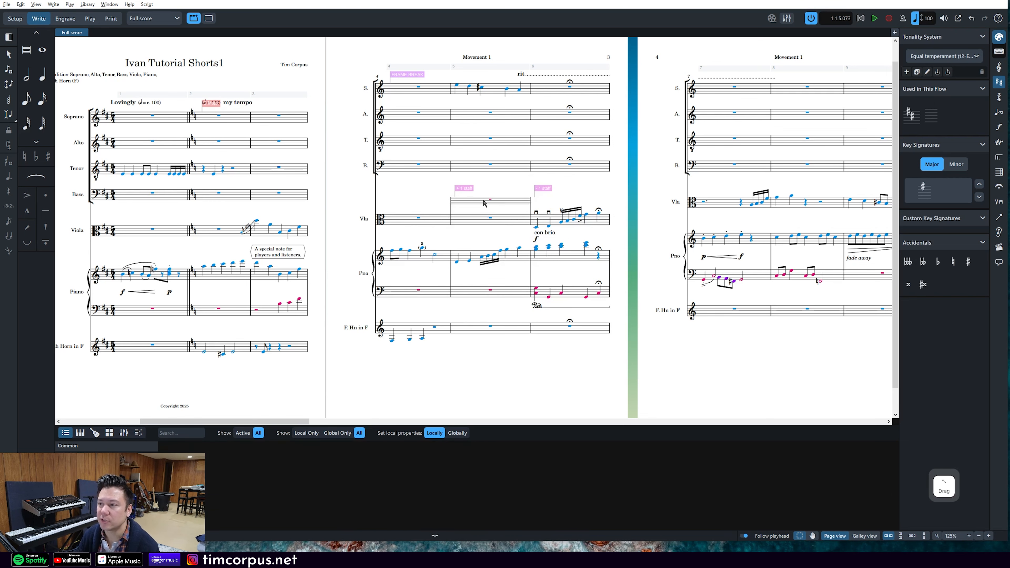
Copy the soprano notes of bar 5 into the ossia staff above the viola
ctrl+scroll(485, 203, up, 3)
scroll(484, 201, up, 3)
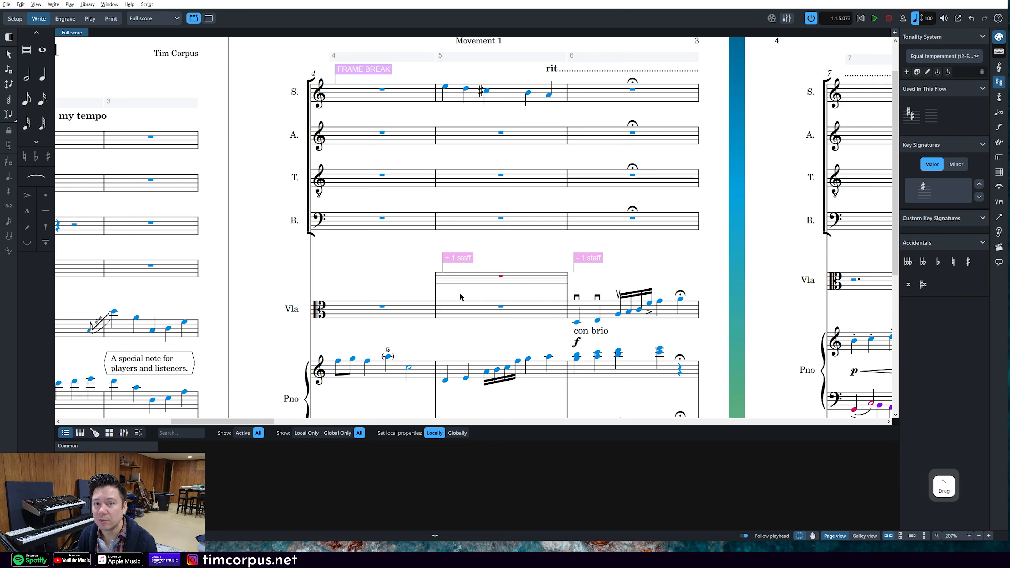
click(446, 97)
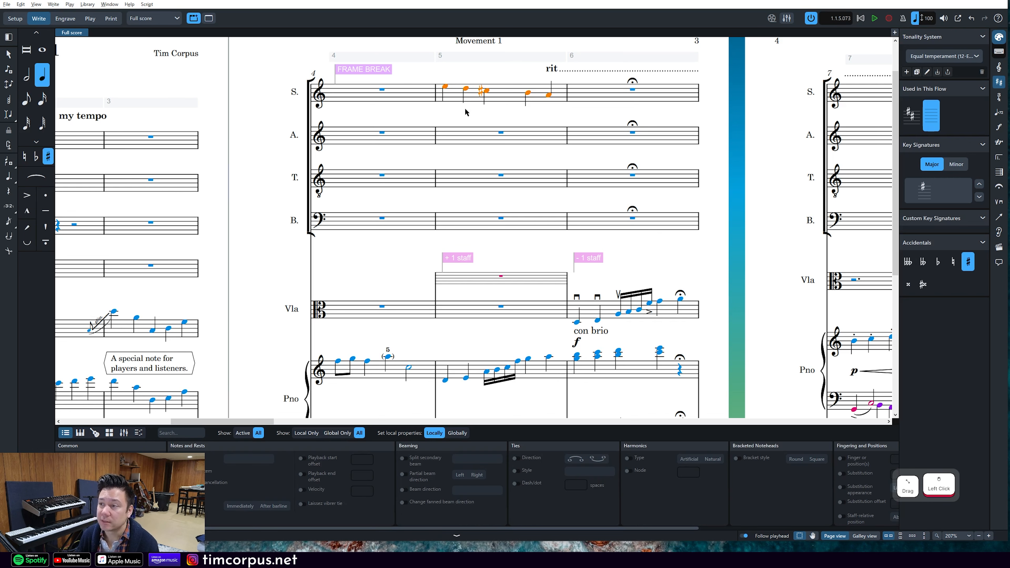
click(510, 283)
key(ctrl+v)
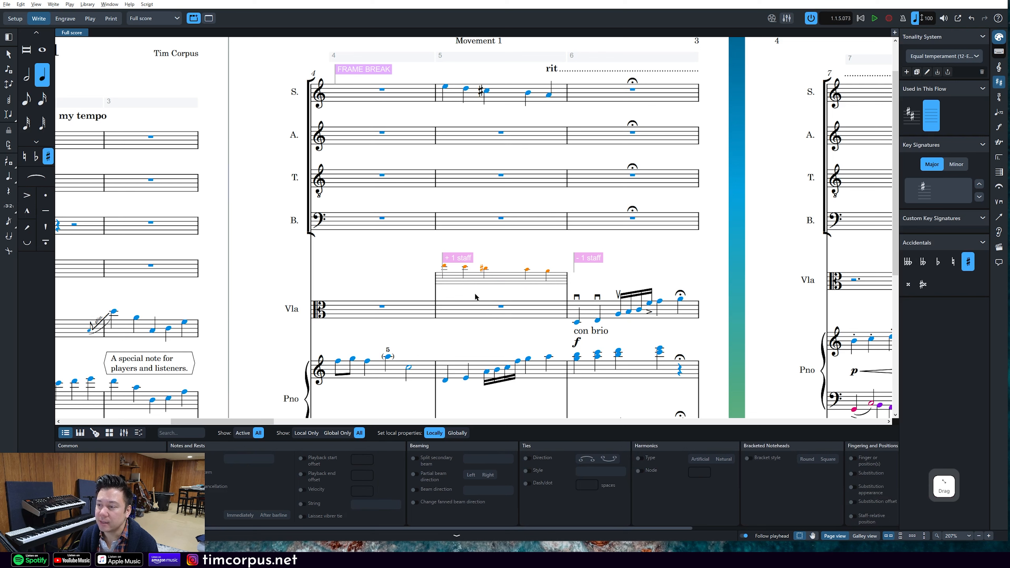
Add the text "Sop." above the first note of the viola's ossia staff
click(445, 268)
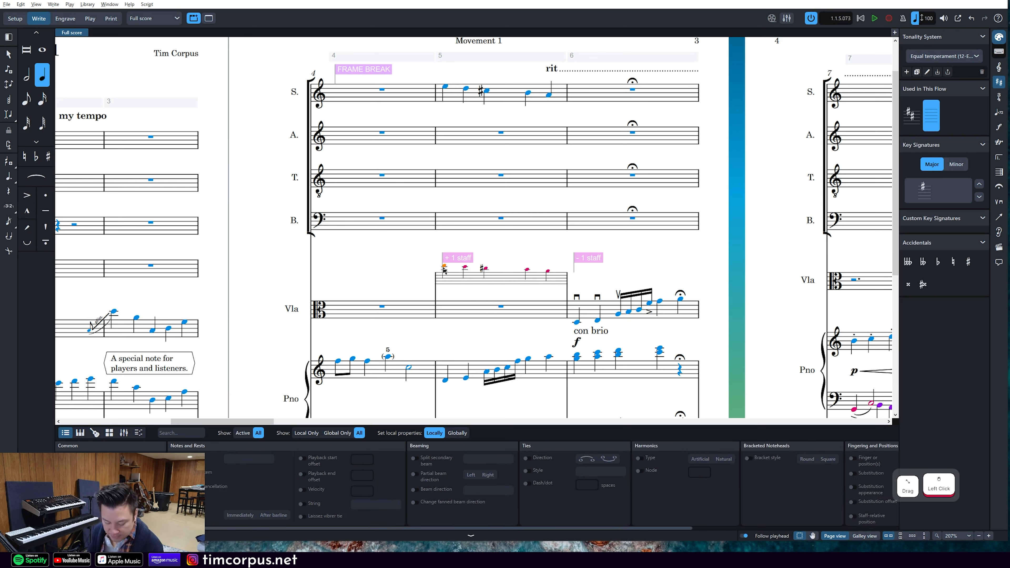
key(shift+x)
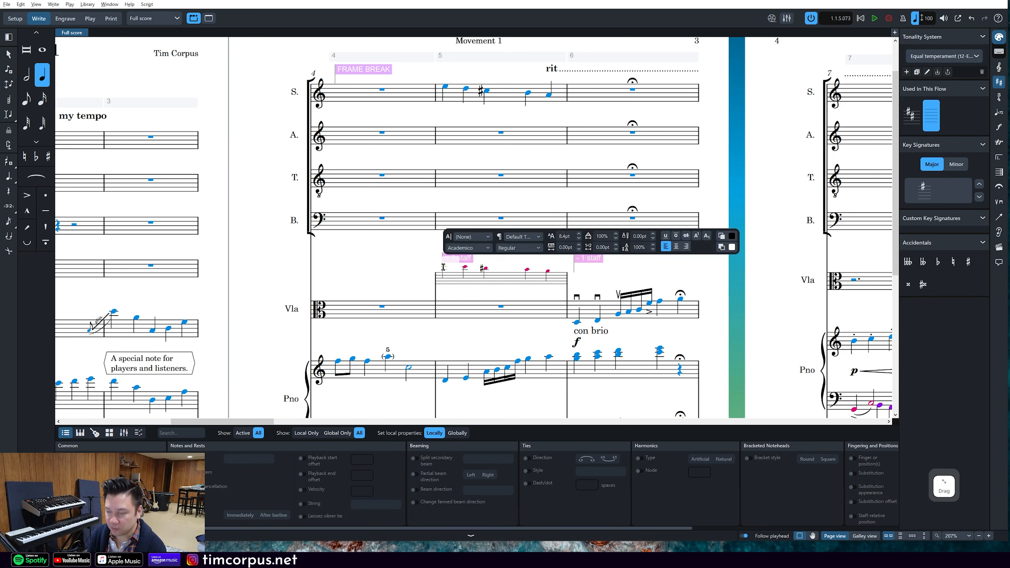
text(Sop.)
click(621, 243)
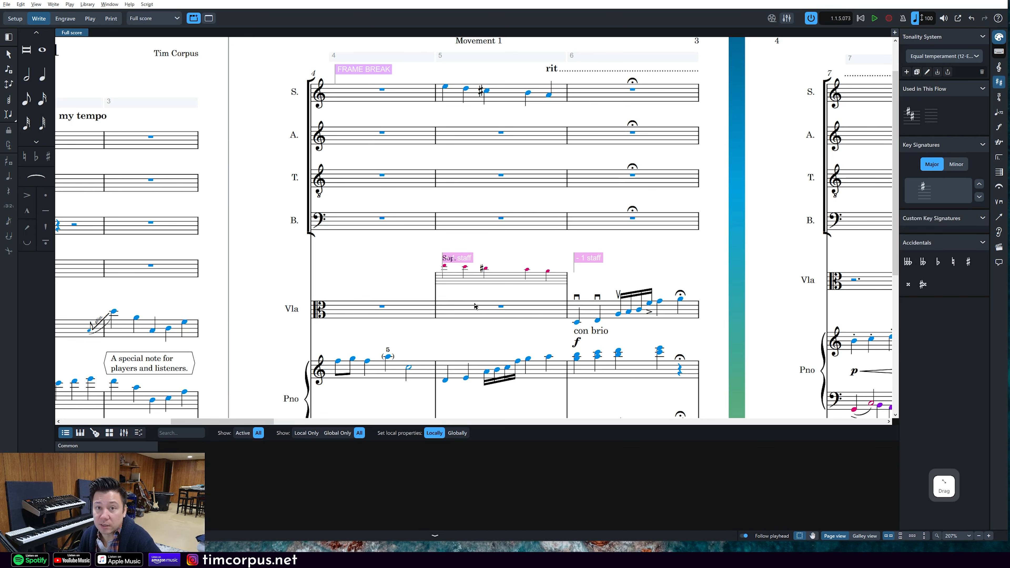
Try respelling the first tenor note of bar 3 using the note names above and below
scroll(475, 306, down, 3)
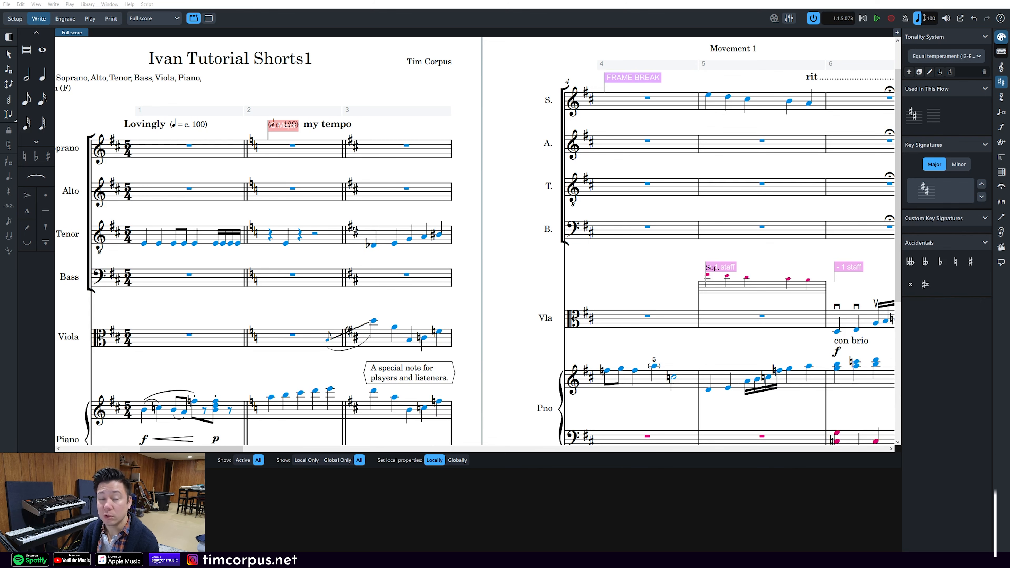
click(374, 245)
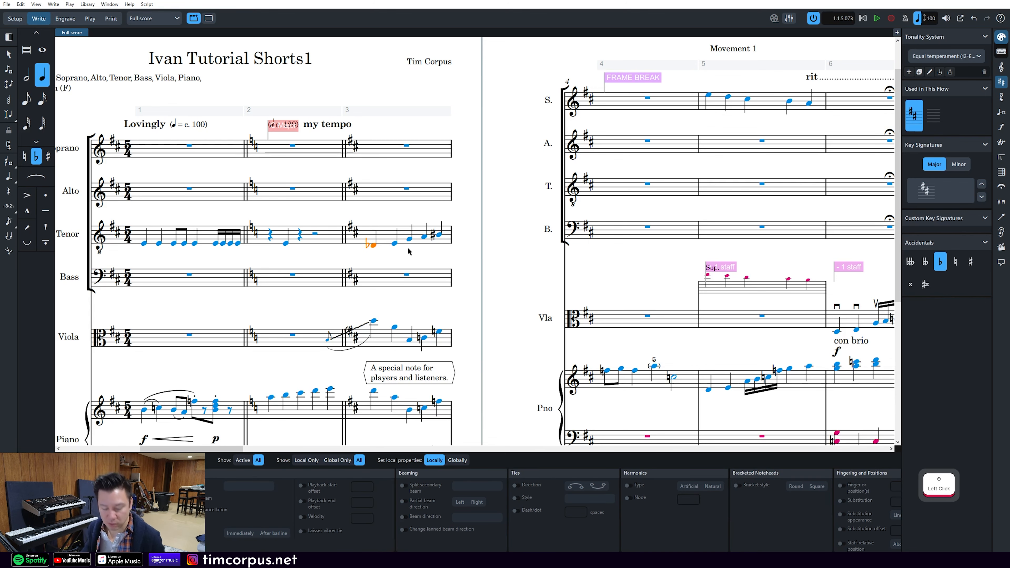
key(alt)
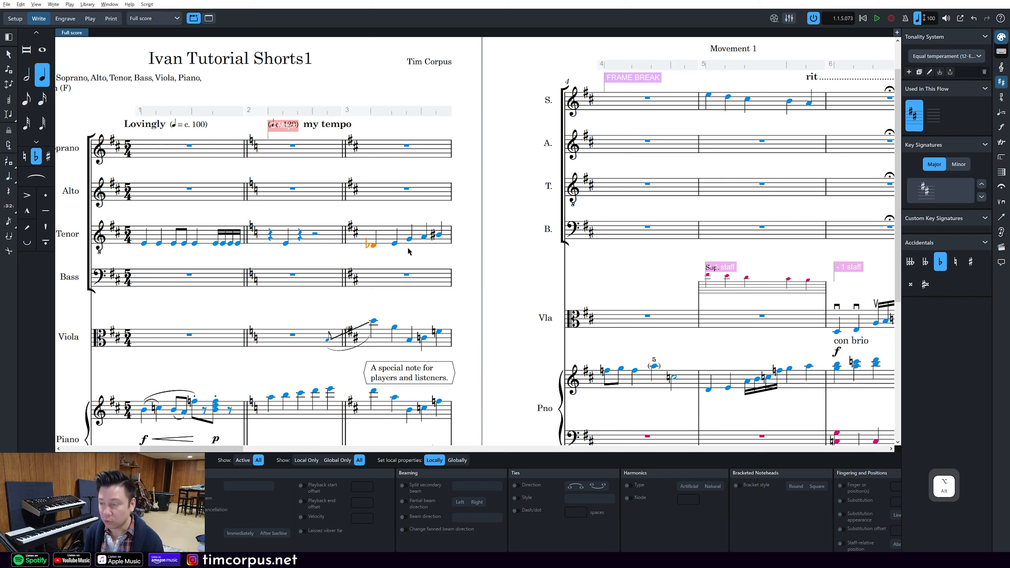
key(alt+equal)
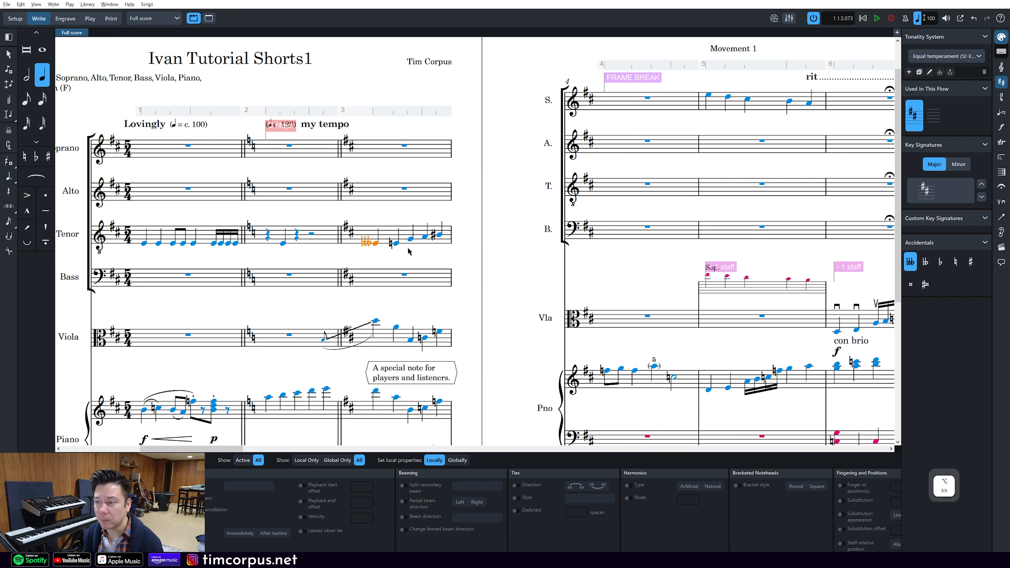
key(alt+minus)
key(alt+minus)
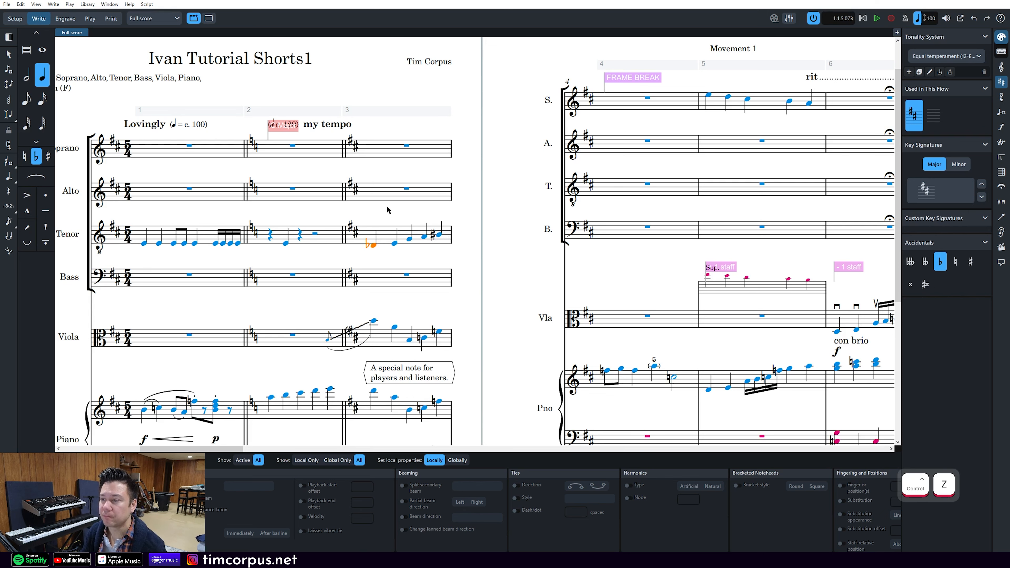
Respell all the tenor notes of bar 3 automatically, using context to the start and end of the bar
click(414, 245)
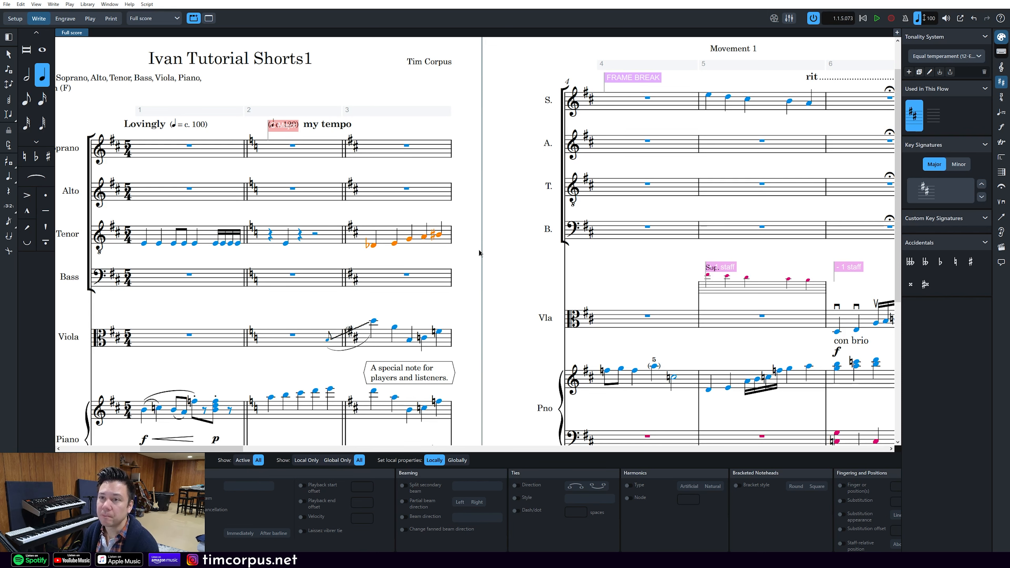
click(54, 4)
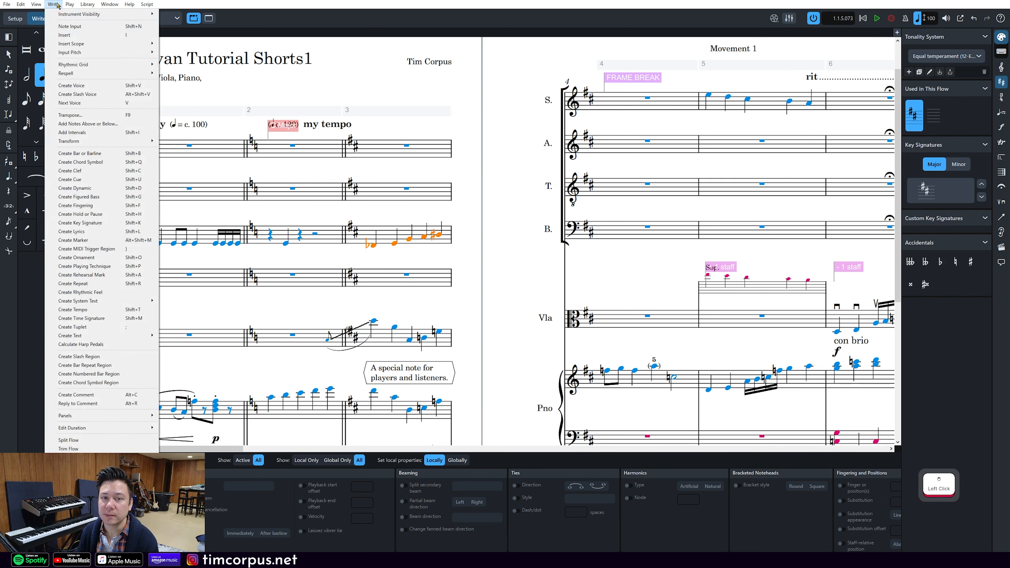
mouse_move(84, 74)
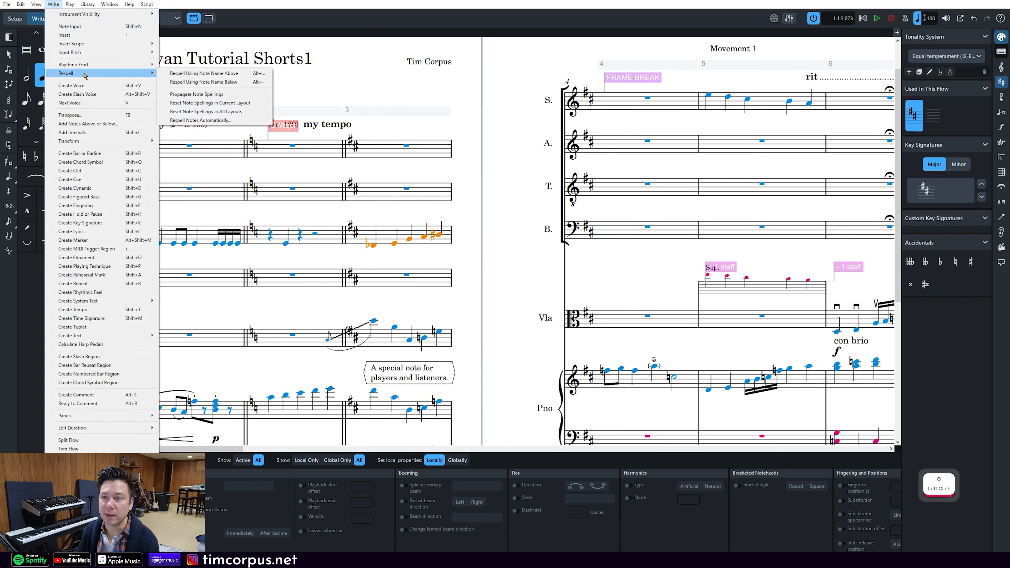
click(202, 120)
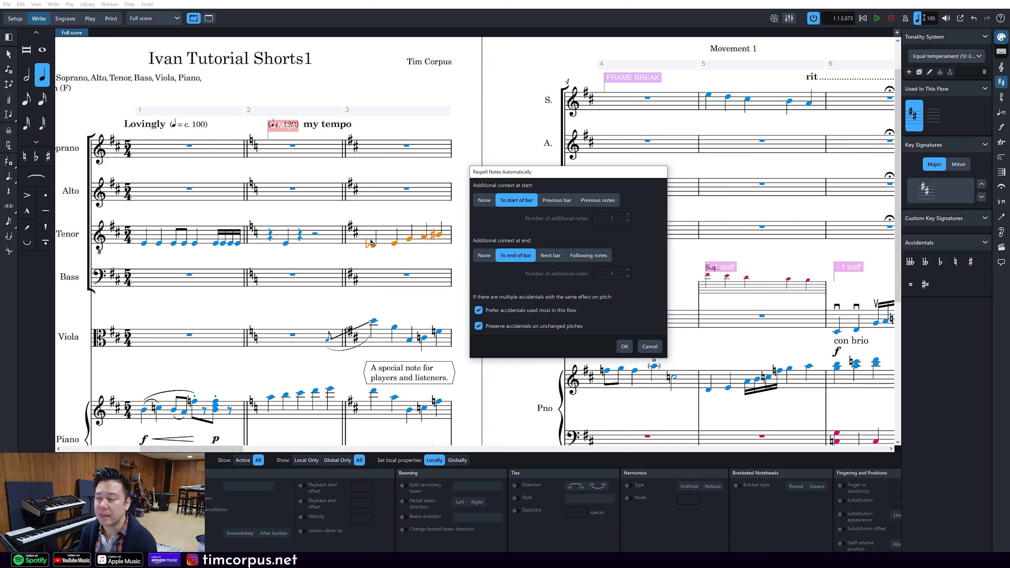
click(624, 346)
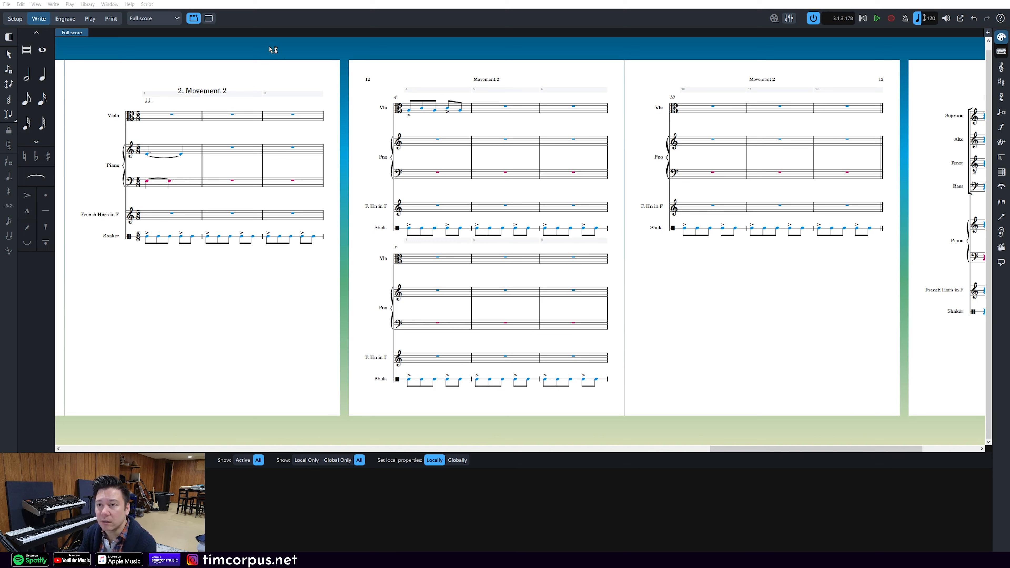
Switch from the full score to the Shaker part layout and bring Movement 2 into view
click(161, 19)
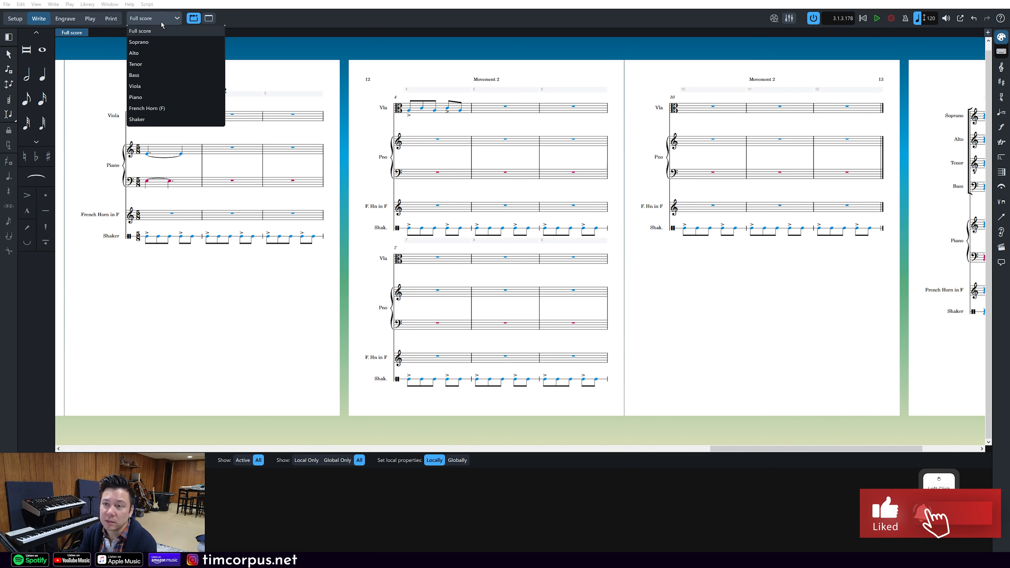
click(150, 124)
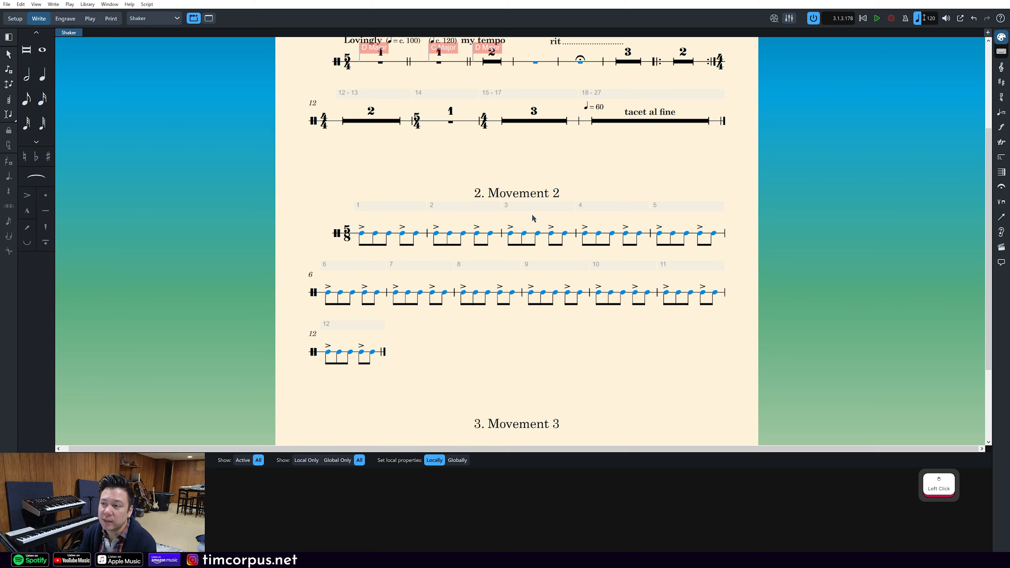
scroll(292, 190, down, 1)
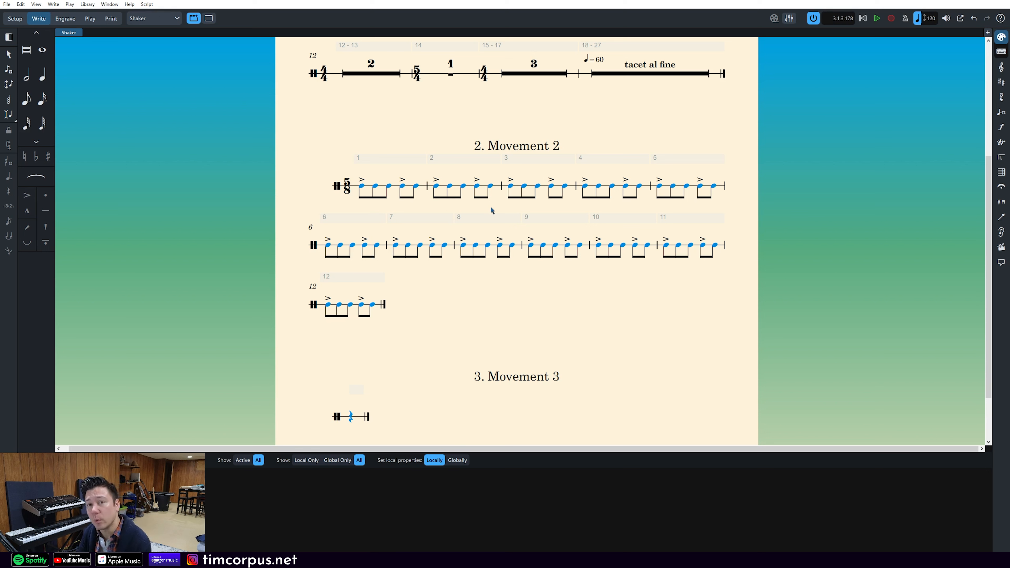
click(485, 282)
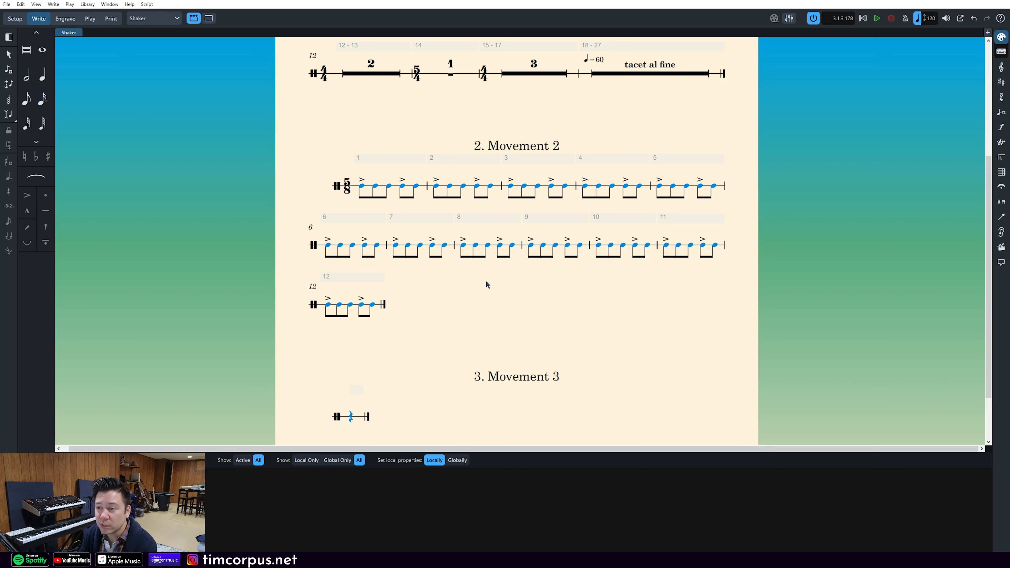
Create a bar repeat region over the shaker notes from bar 2 to bar 12 of Movement 2
click(436, 187)
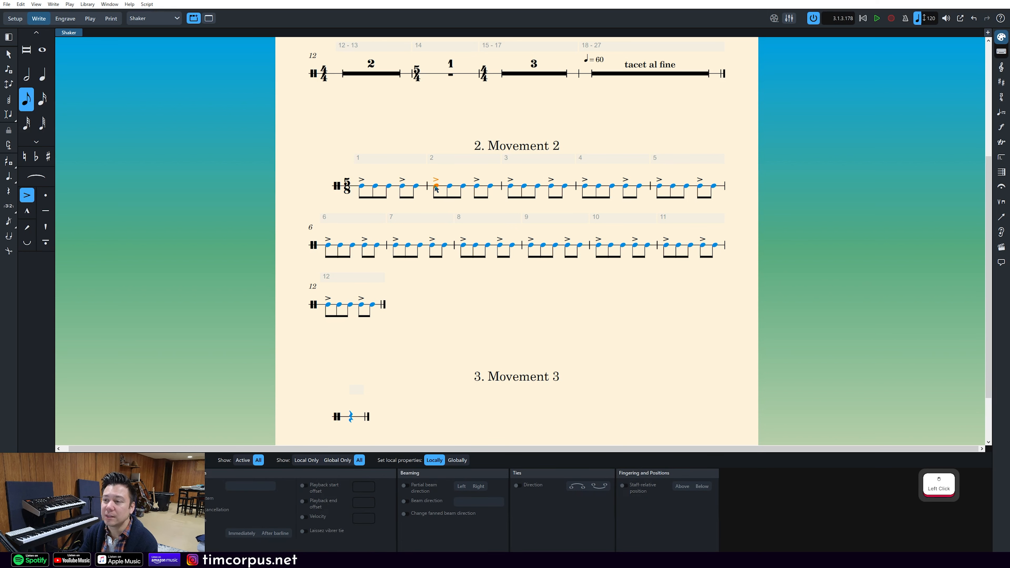
shift+click(373, 304)
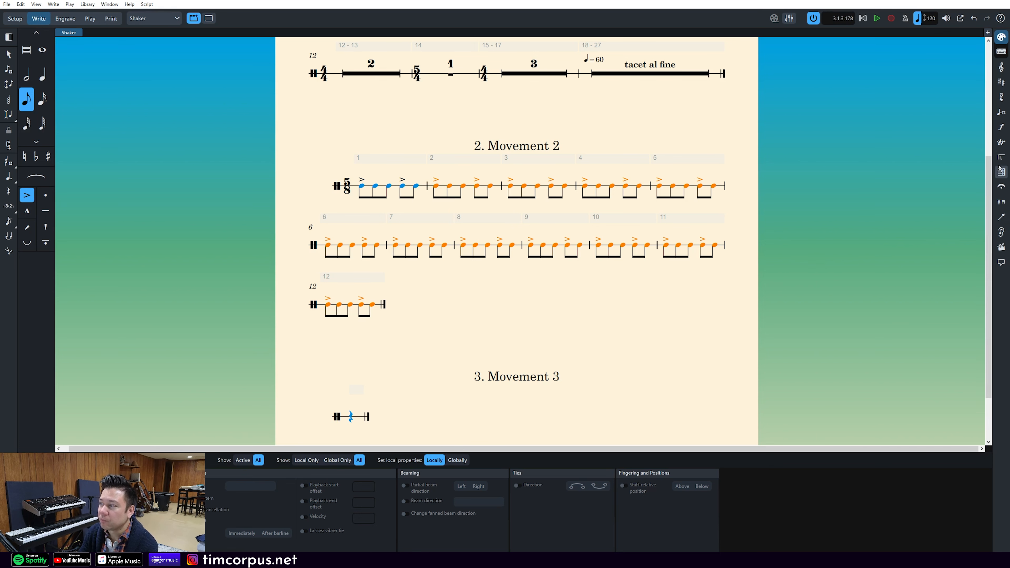
click(1002, 157)
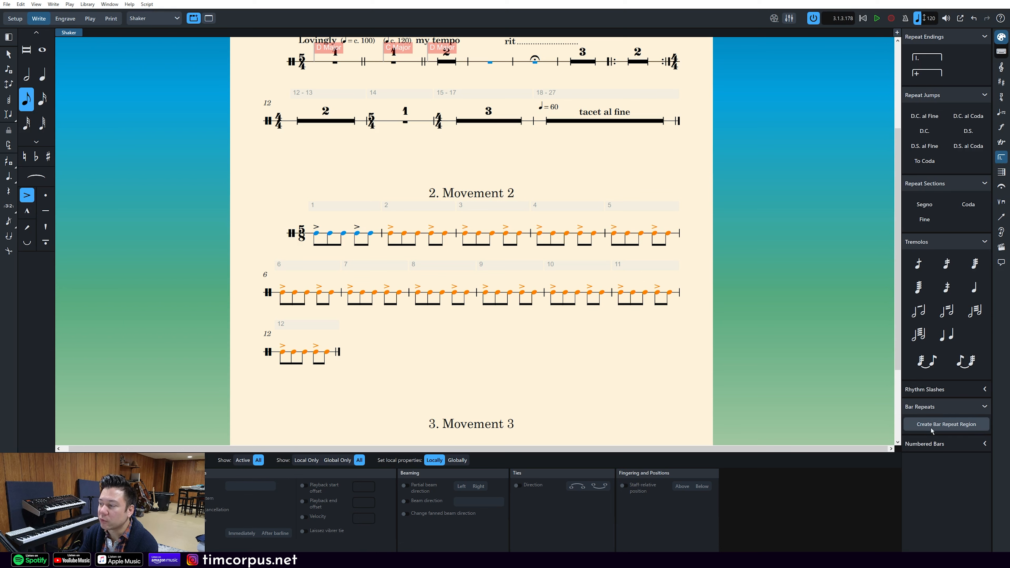
click(952, 427)
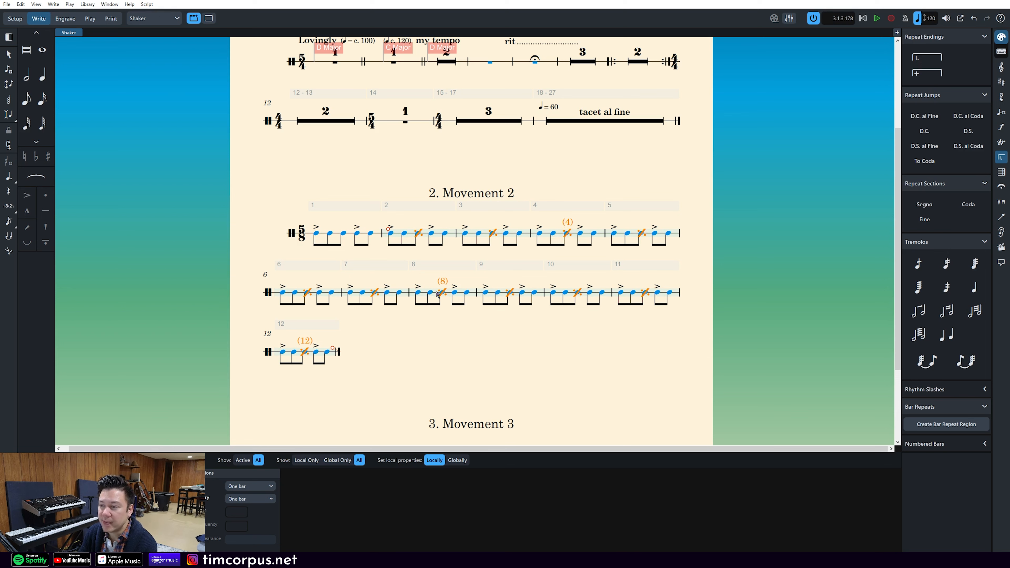
click(446, 324)
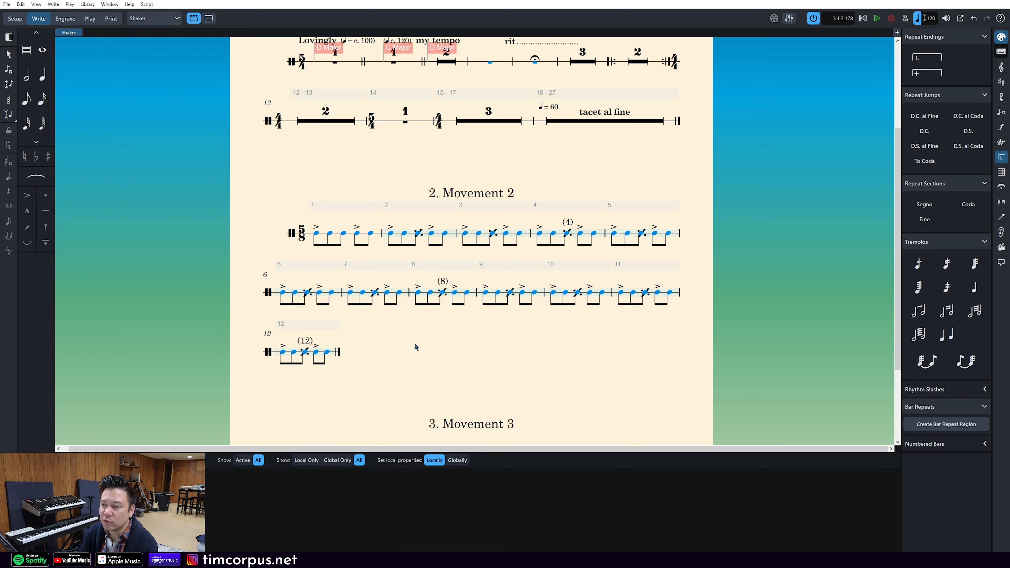
Filter the selection from bar 2 to bar 12 of Movement 2 to notes and chords, and delete those shaker notes
click(391, 233)
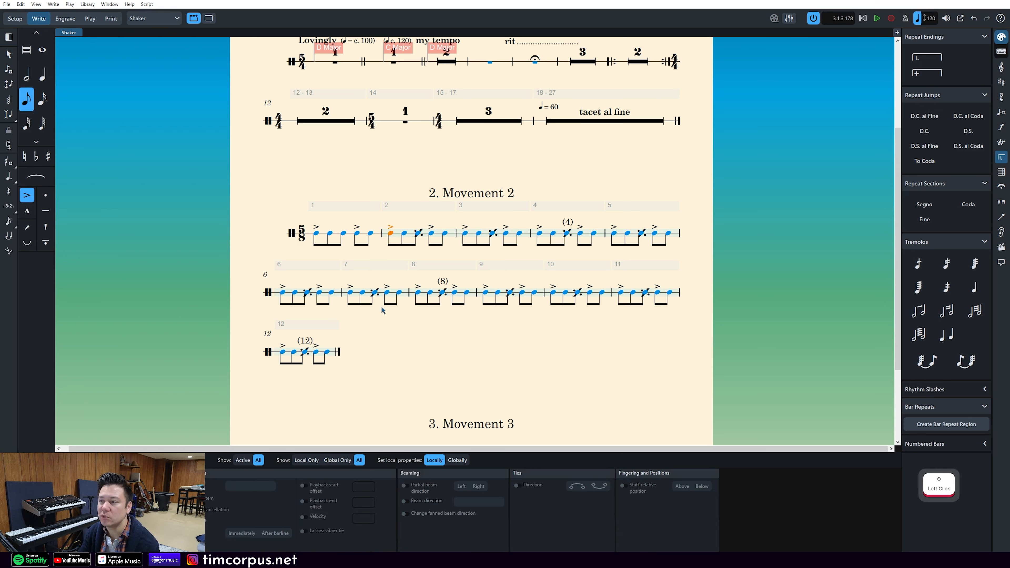
shift+click(330, 353)
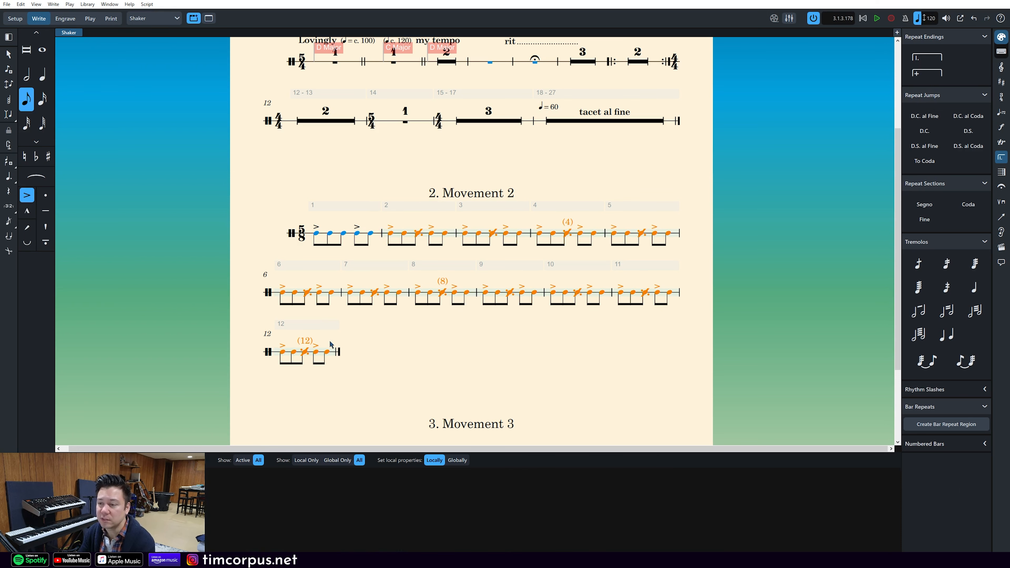
right_click(451, 234)
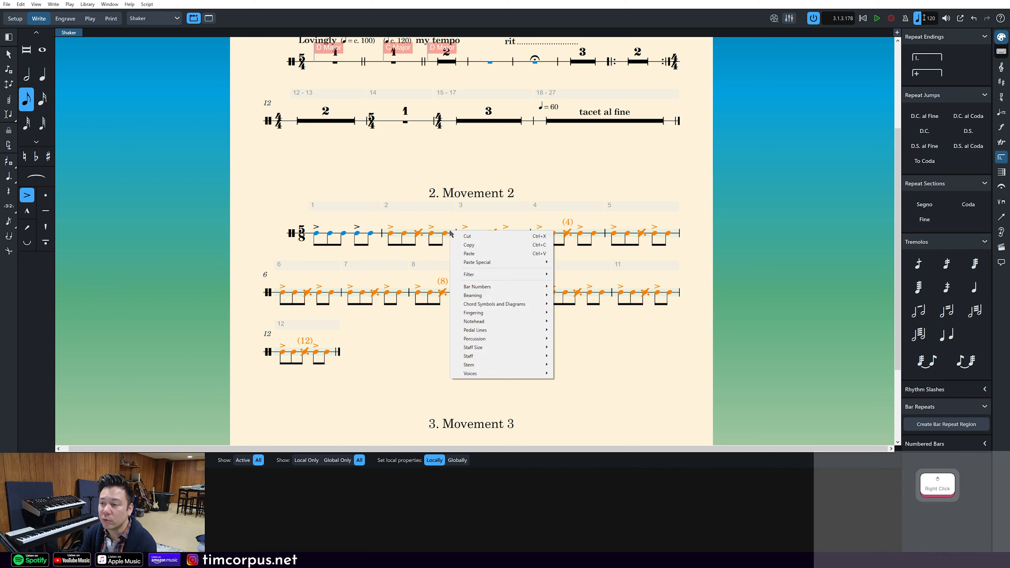
mouse_move(489, 275)
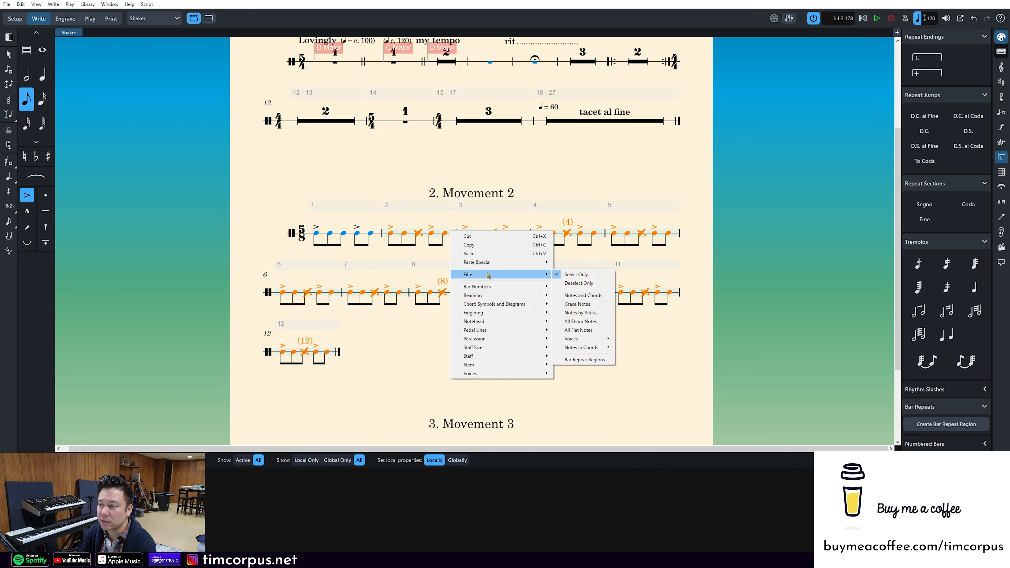
click(597, 301)
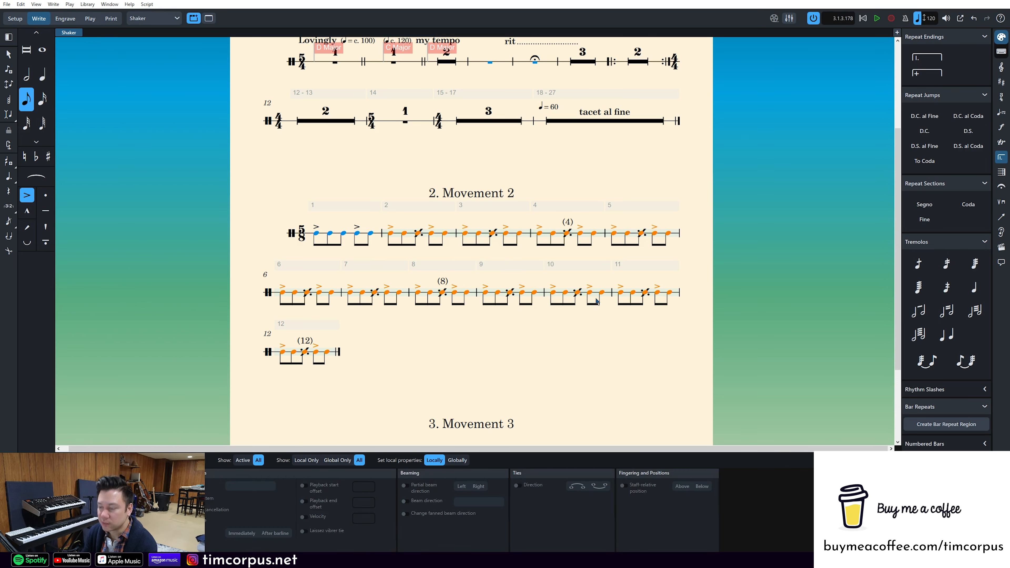
key(Delete)
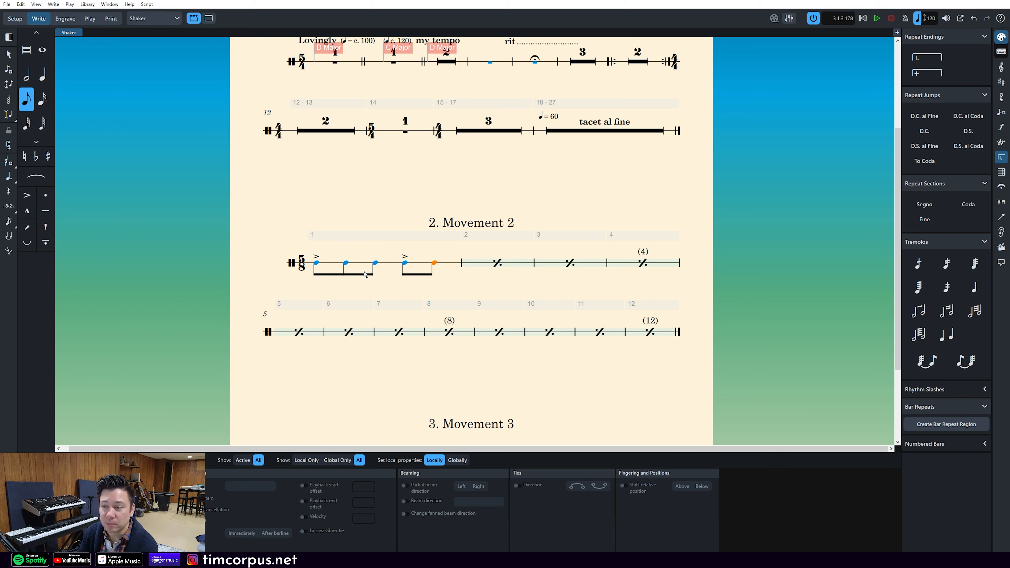
Play back Movement 2 from the first shaker note through the bar repeats, and stop playback
click(482, 274)
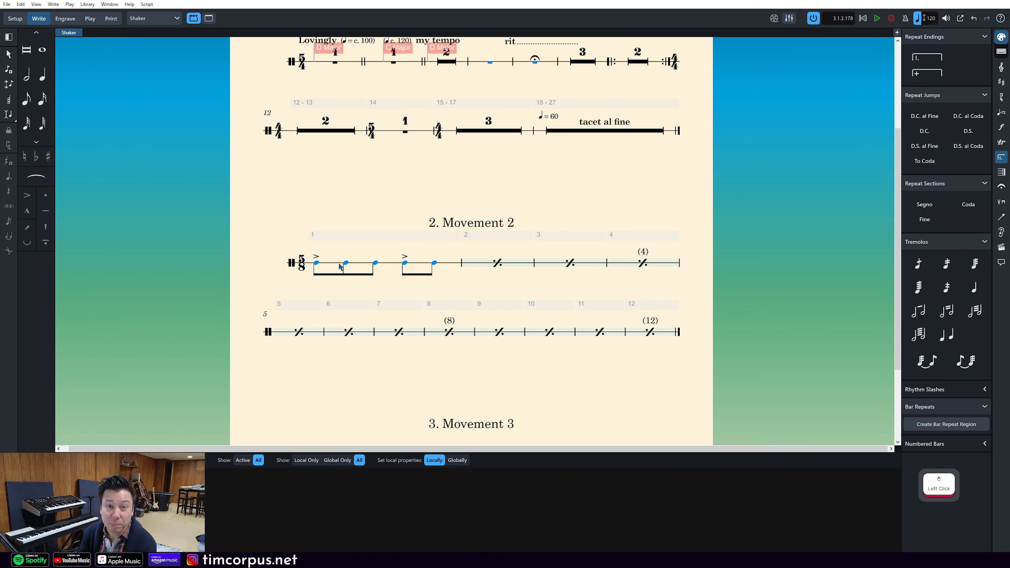
click(321, 264)
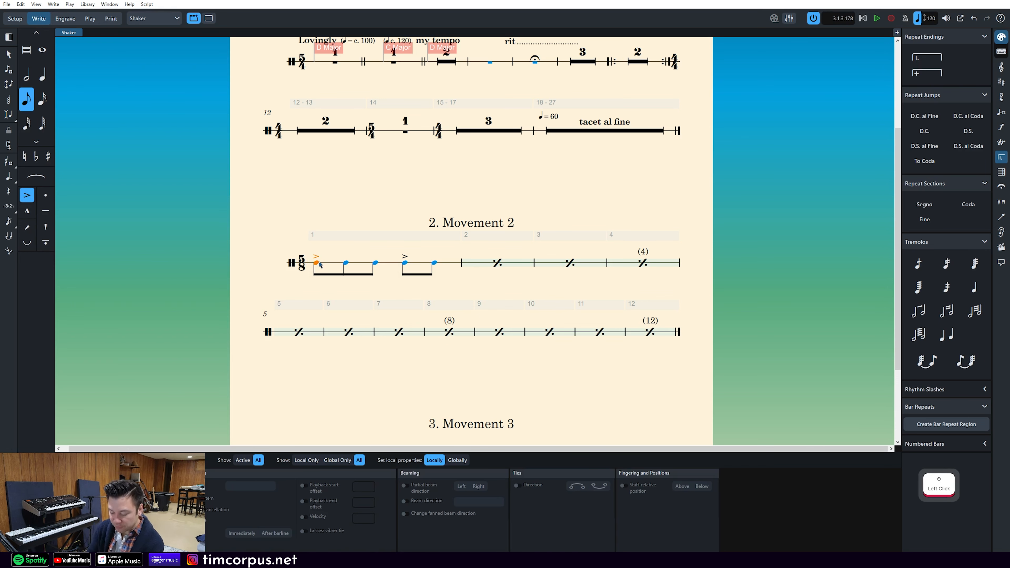
key(p)
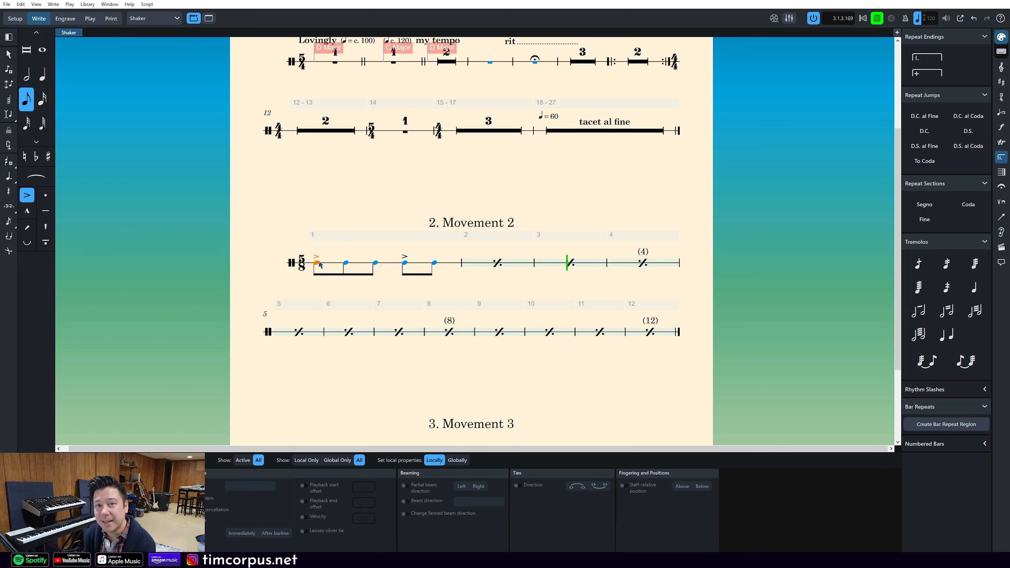
key(space)
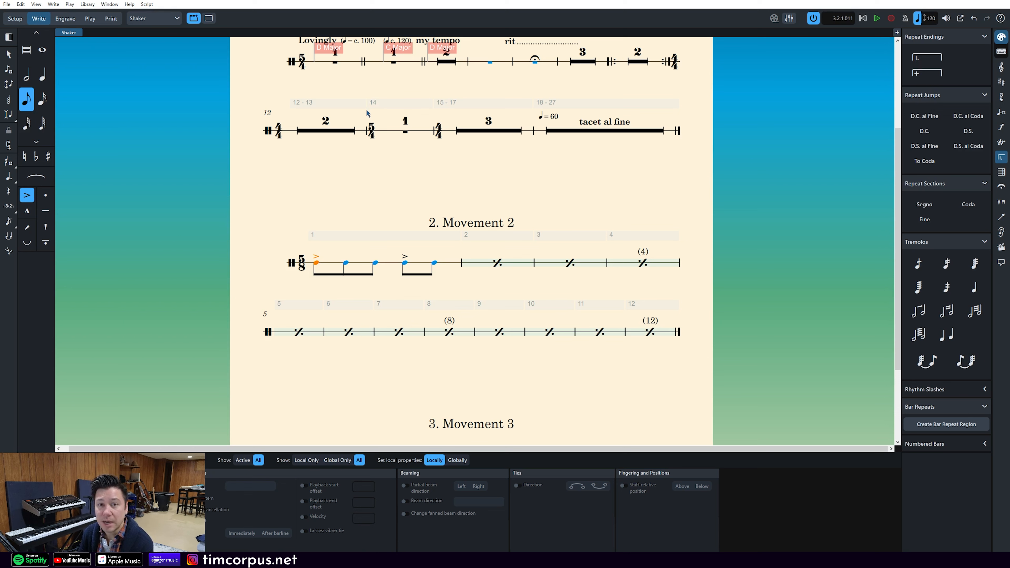
Try raising the starting count of the bar repeat region in Movement 2, and return it to 1
click(515, 259)
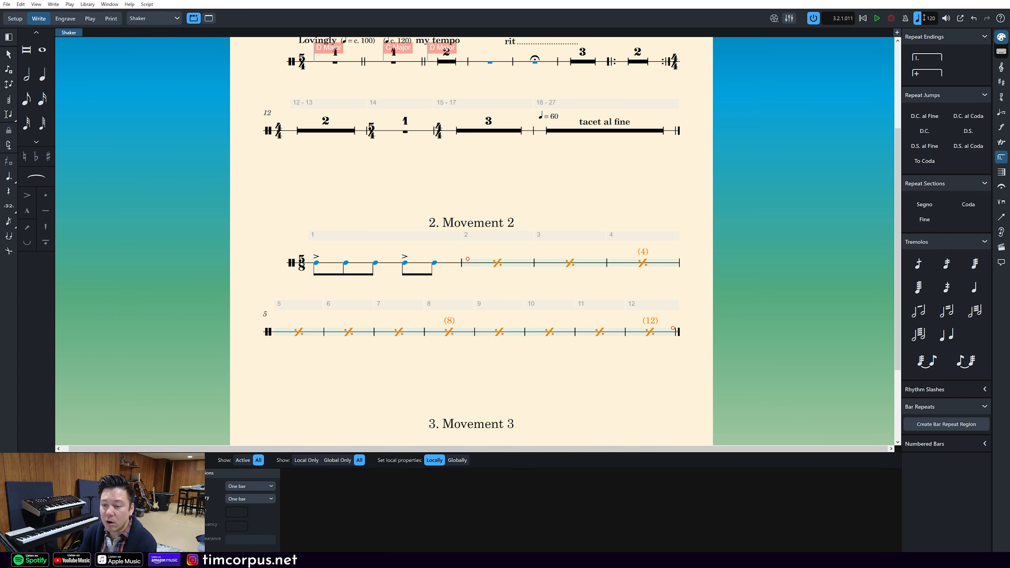
click(245, 513)
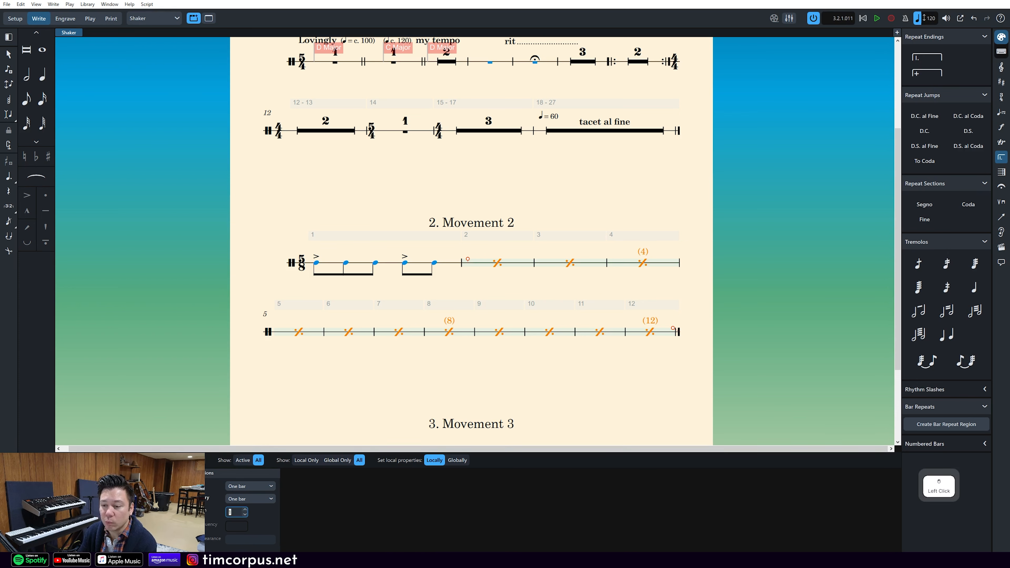
click(245, 511)
click(244, 511)
click(246, 514)
click(246, 515)
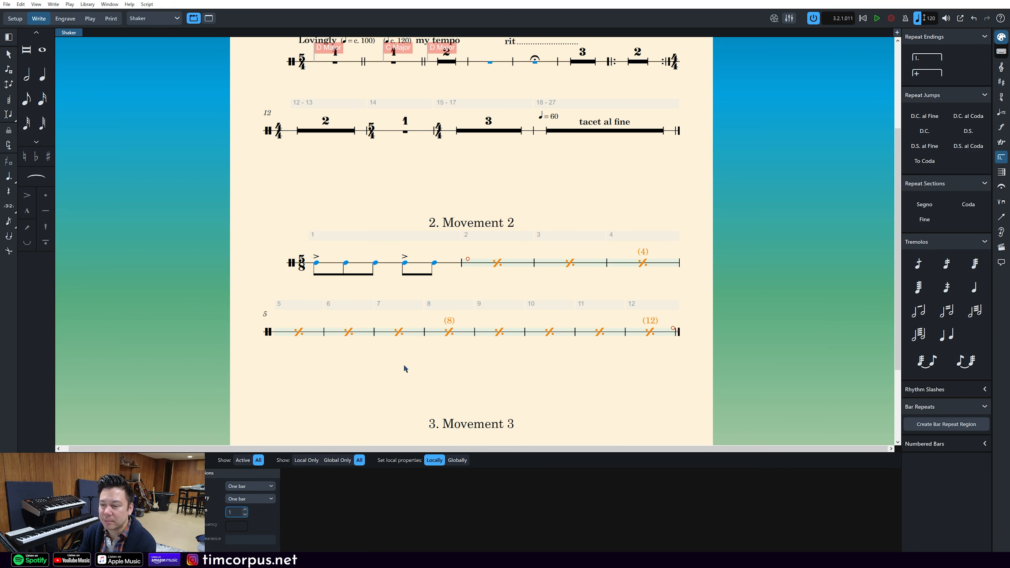
Try a count frequency of 8 on the bar repeat region, and reset that property
click(235, 526)
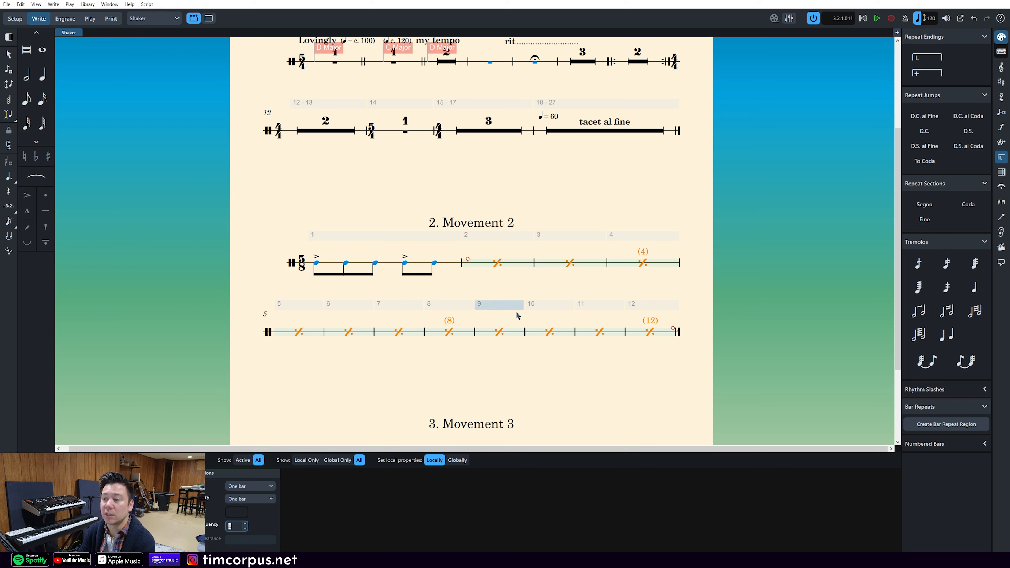
click(244, 524)
click(244, 524)
click(244, 524)
click(244, 524)
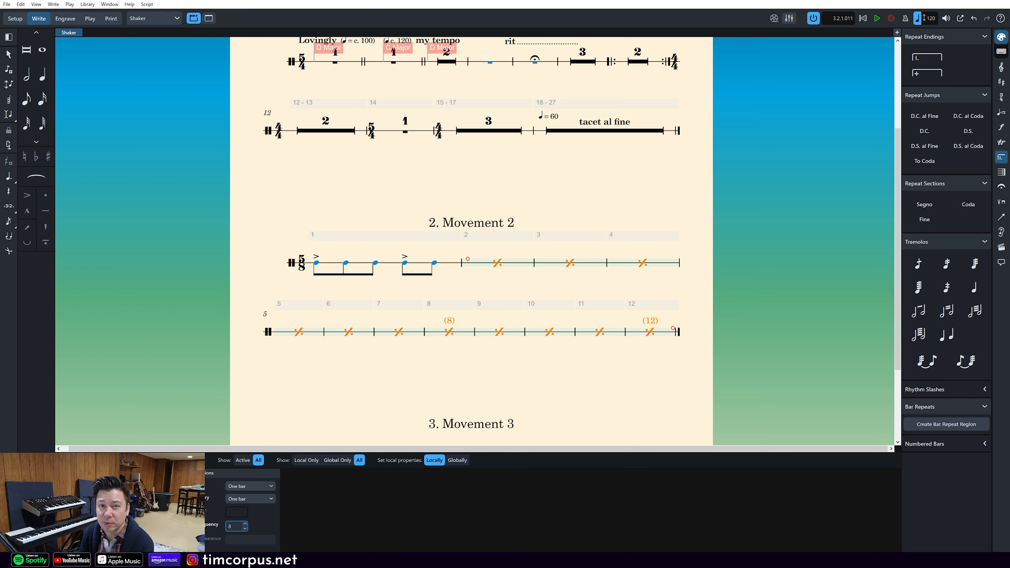
click(175, 525)
Try showing the bar repeat counts without parentheses, and switch the count appearance back to With parentheses
click(175, 539)
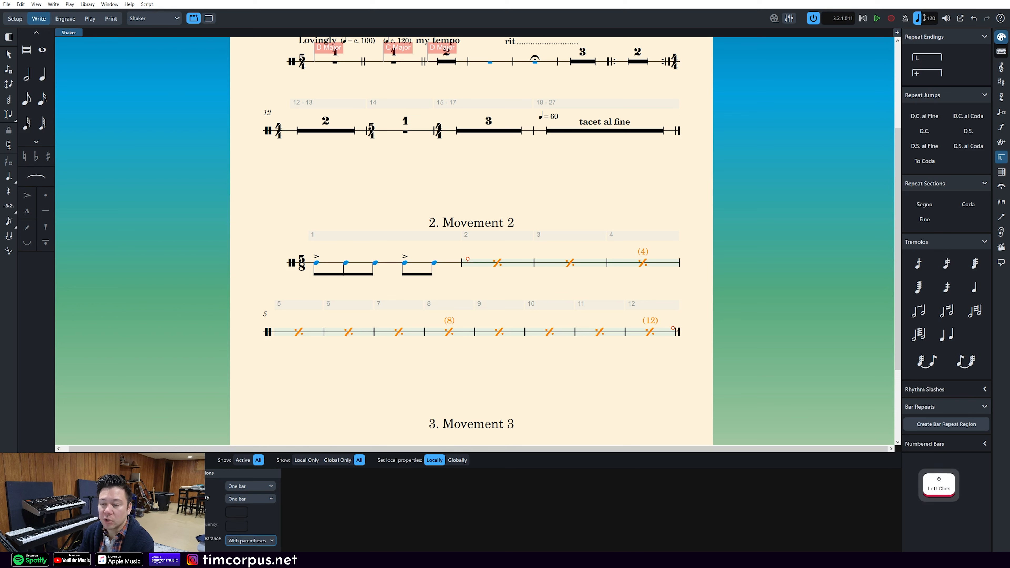
click(251, 540)
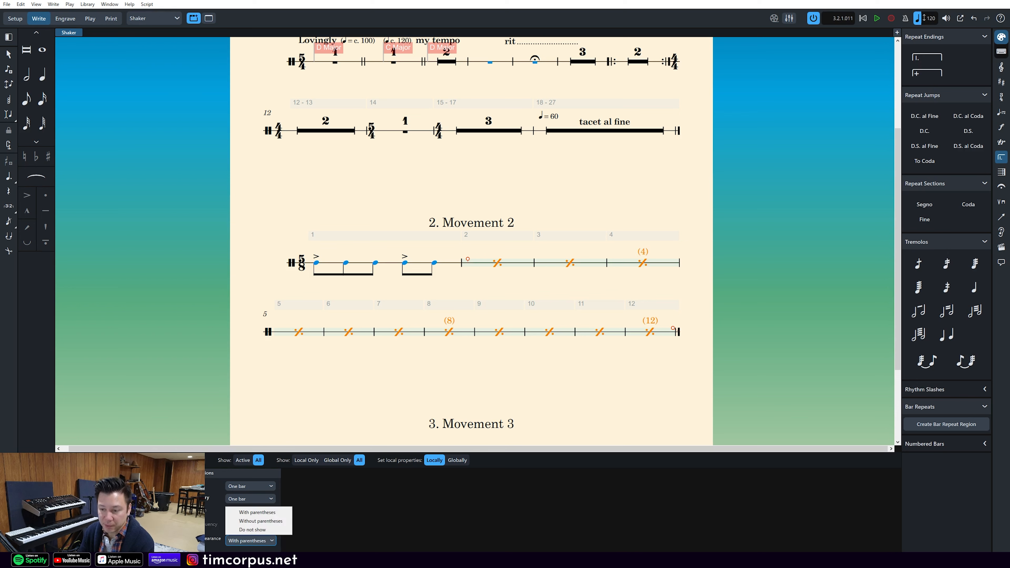
click(270, 522)
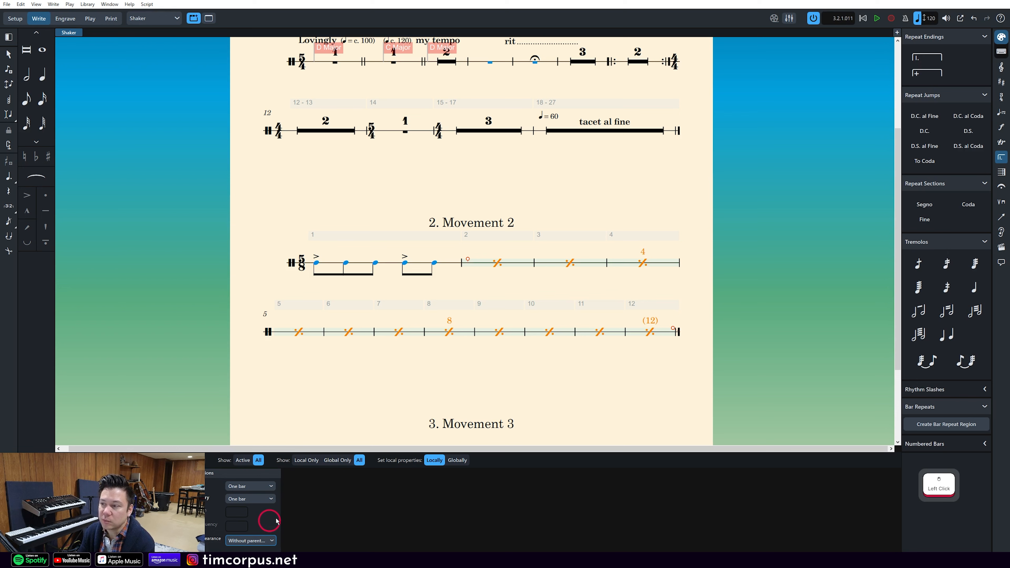
click(250, 541)
click(262, 513)
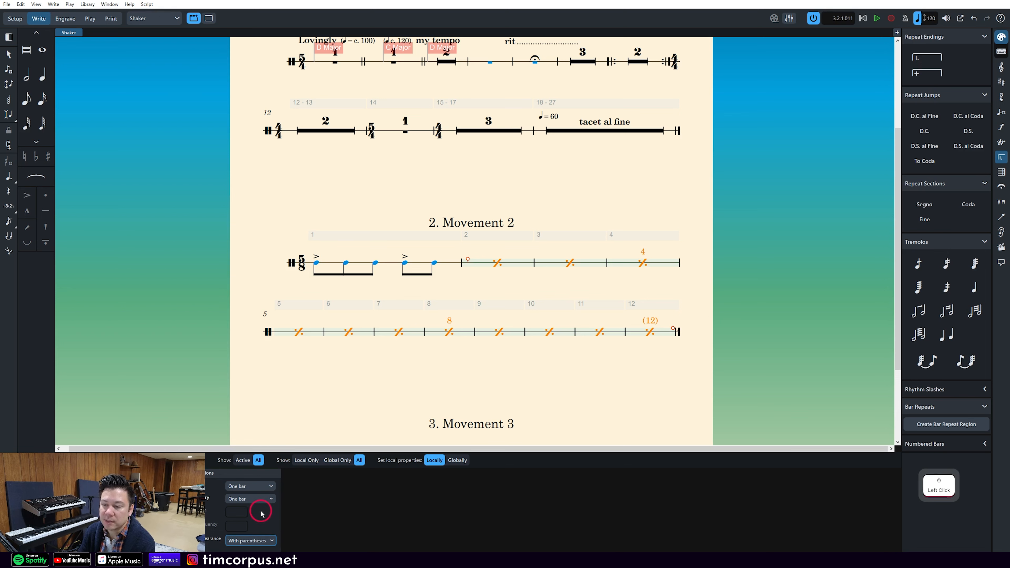